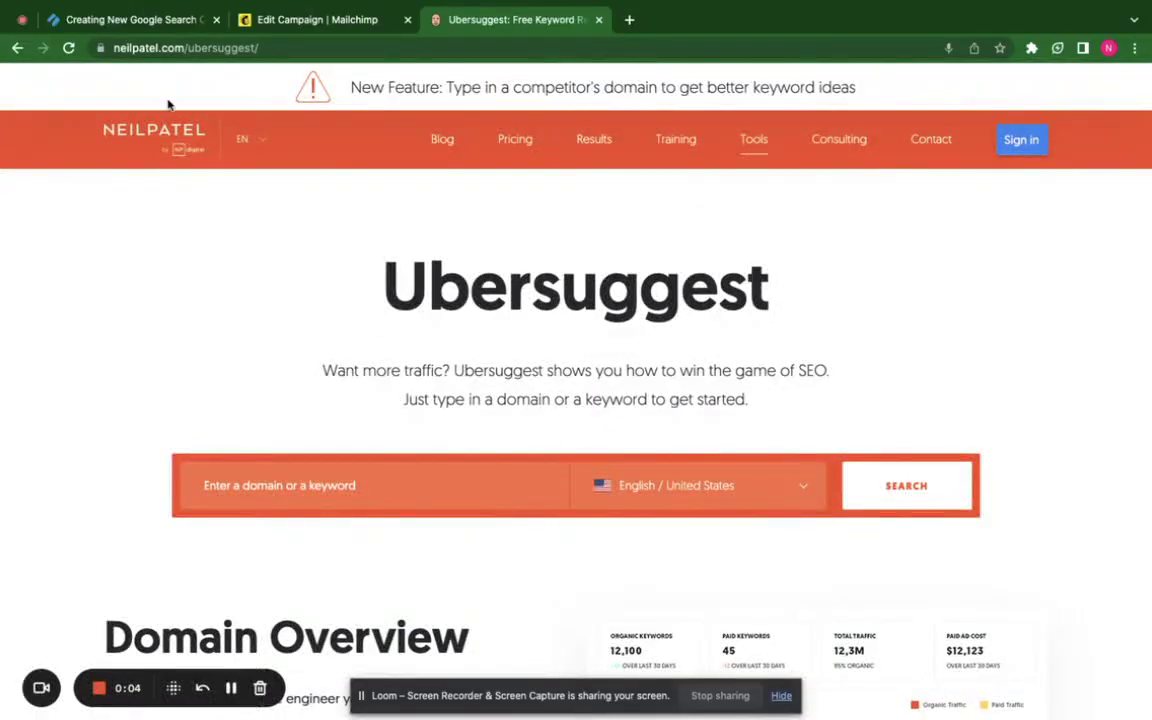
Check the UberSuggest research task in the Creating New Google Search Campaigns workflow, then return to the Ubersuggest page.
left_click(167, 22)
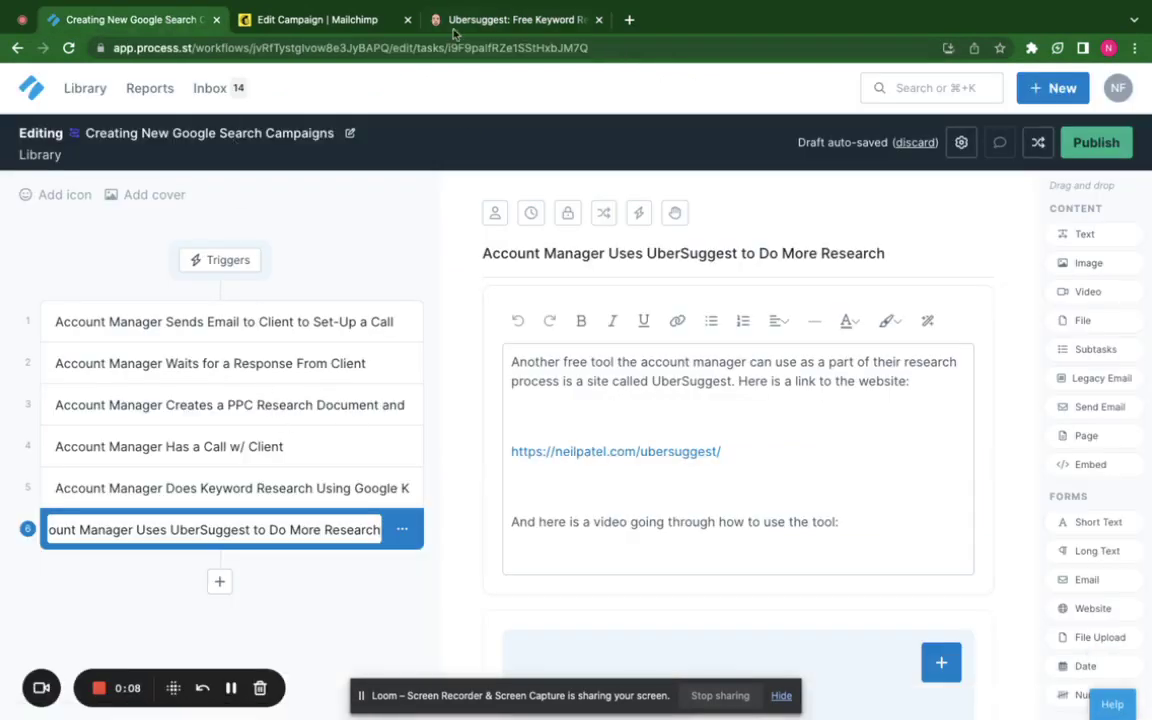
left_click(440, 18)
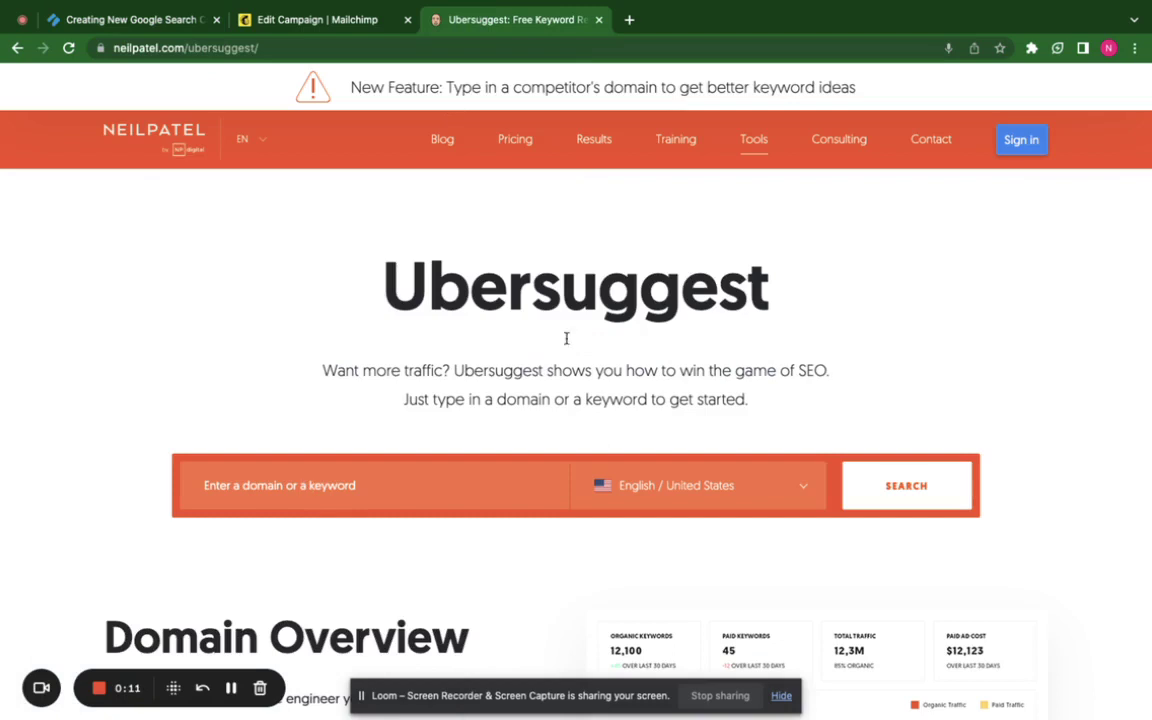
scroll(572, 302, "down", 1)
scroll(572, 302, "up", 1)
Search Ubersuggest for the keyword "dental implants" in English / United States and dismiss the free account offer.
left_click(315, 487)
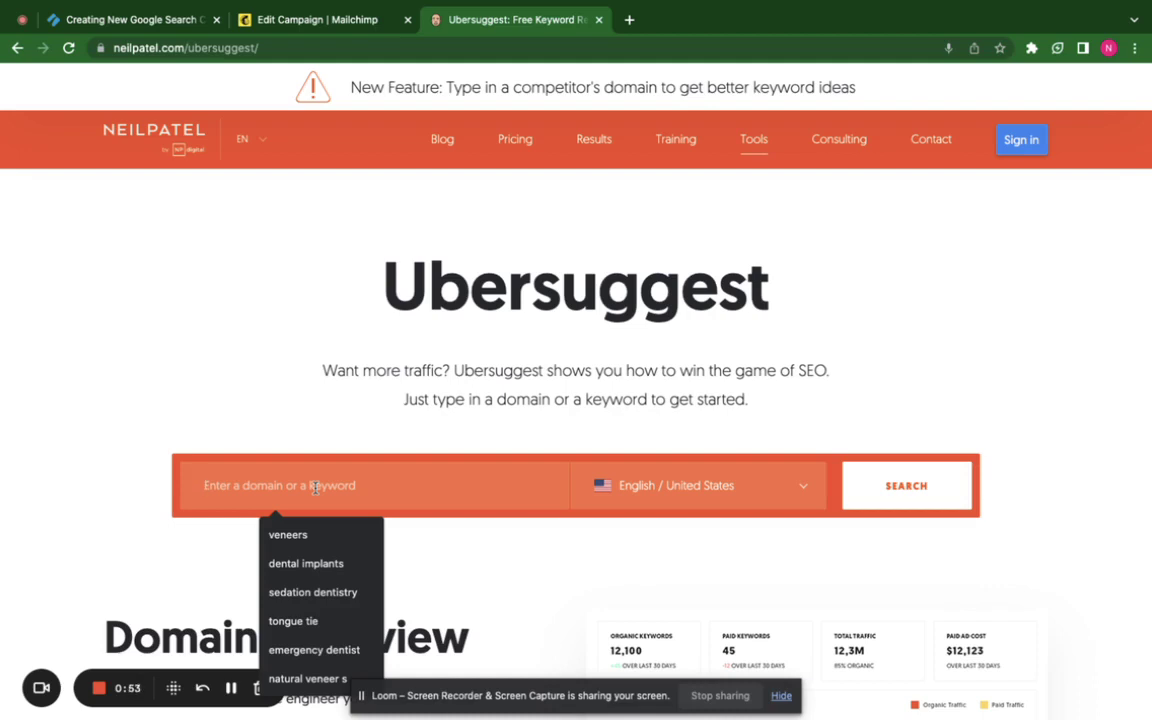
type("dental implant")
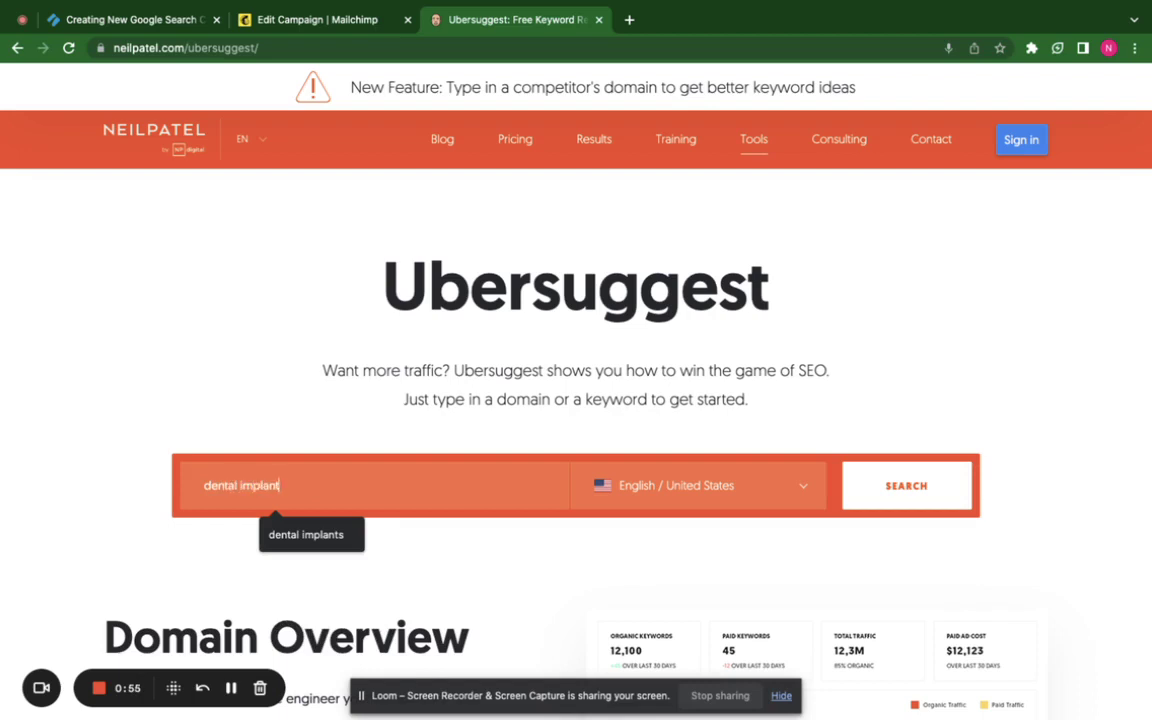
type("s")
key("Return")
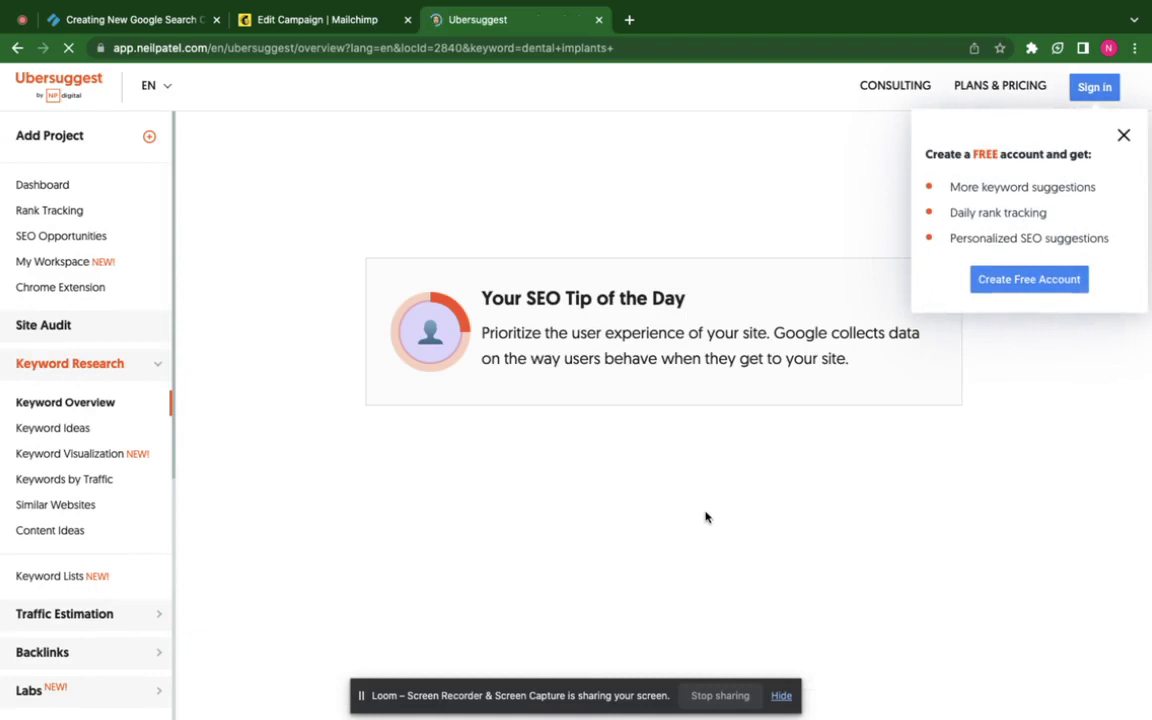
left_click(1124, 135)
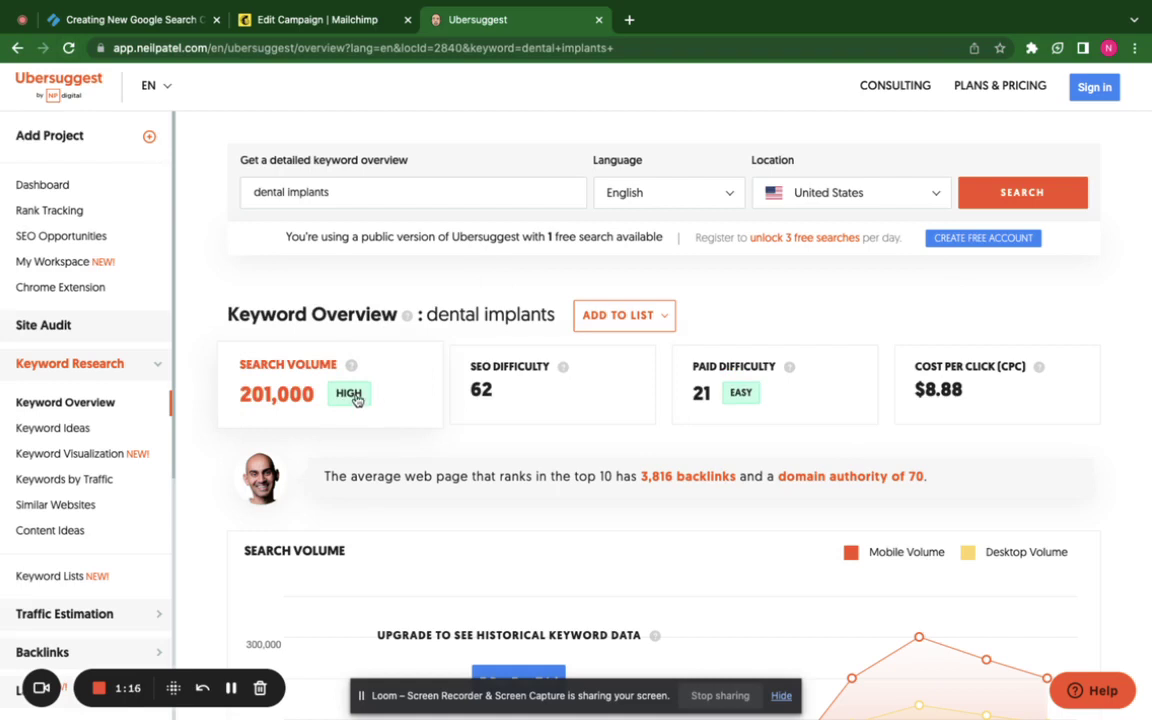
Review the search volume, SEO difficulty, paid difficulty and monthly search volume chart in the dental implants keyword overview.
mouse_move(352, 370)
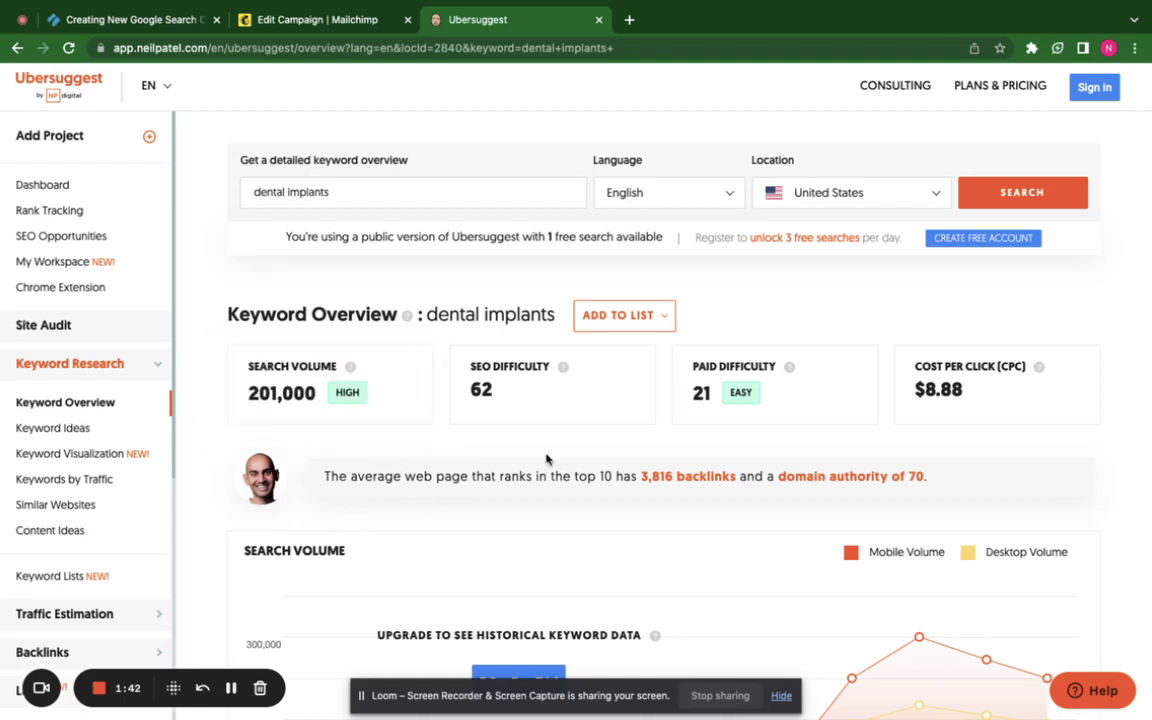
mouse_move(563, 368)
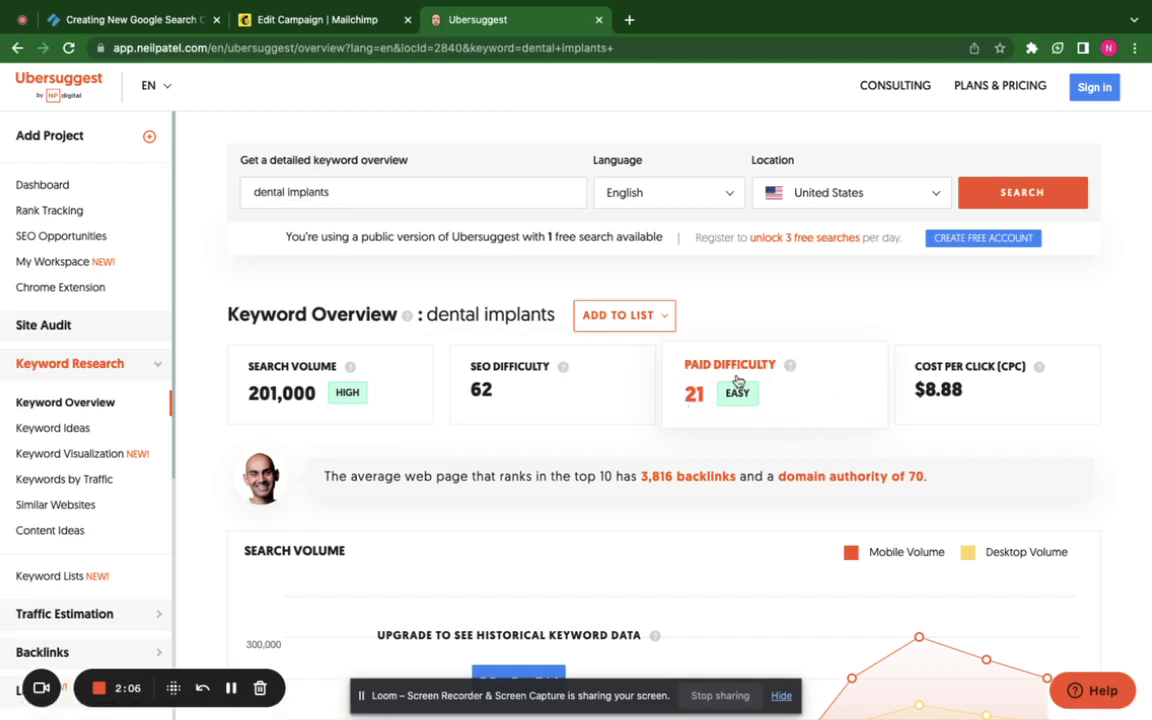
scroll(728, 387, "down", 1)
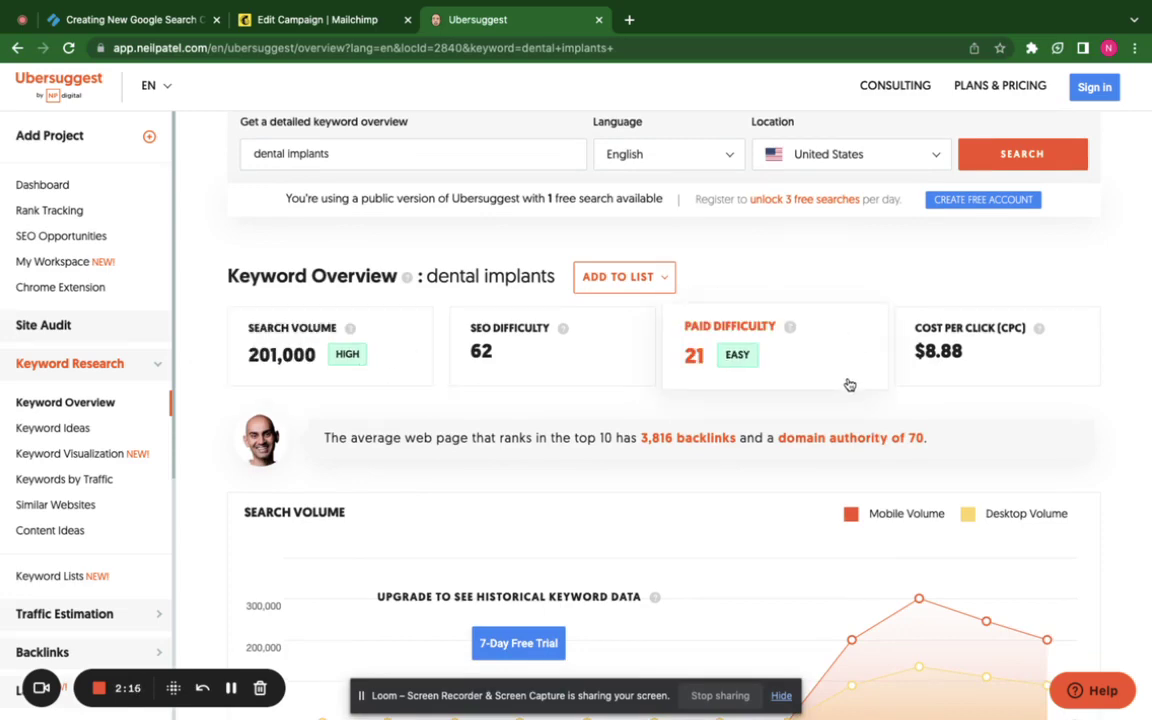
scroll(849, 384, "down", 5)
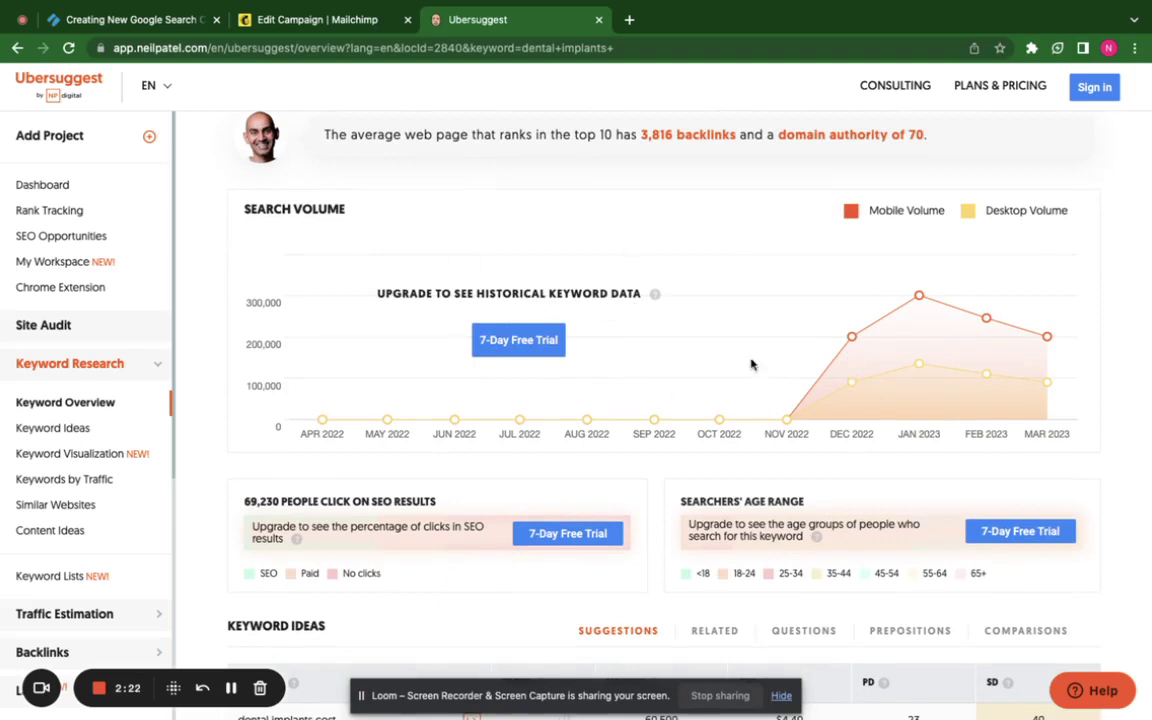
mouse_move(789, 425)
mouse_move(920, 299)
Open the full list of keyword ideas for dental implants from the keyword overview.
scroll(920, 326, "down", 1)
scroll(920, 326, "down", 4)
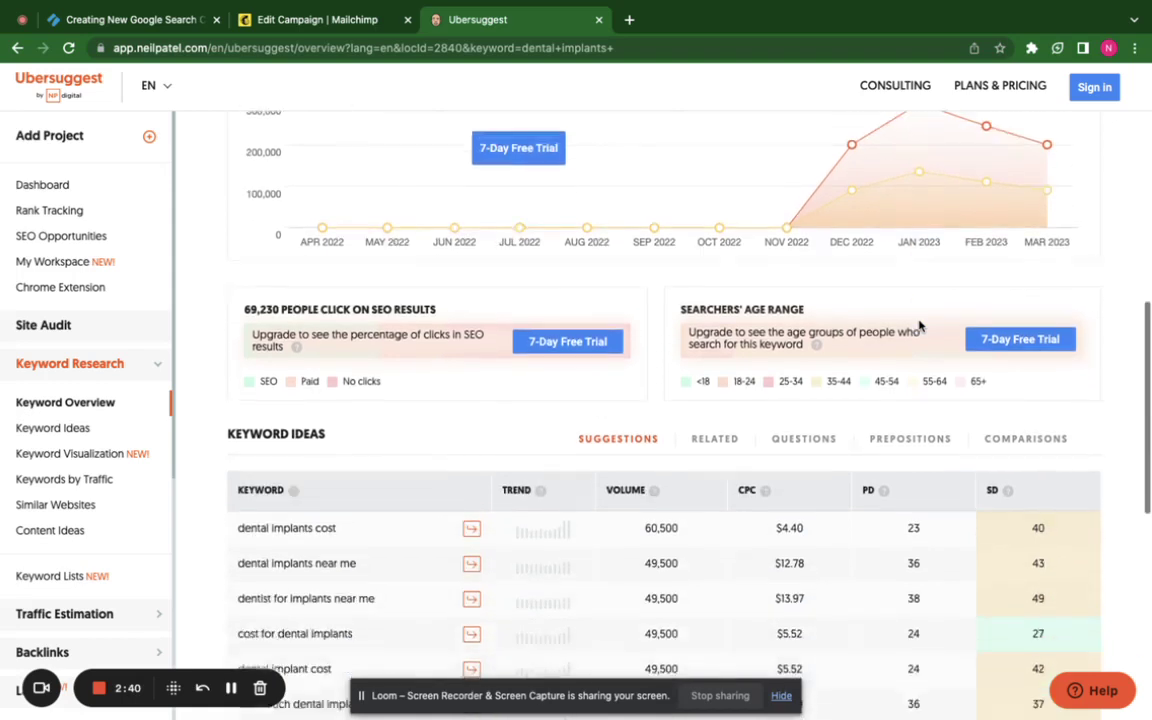
scroll(920, 326, "down", 3)
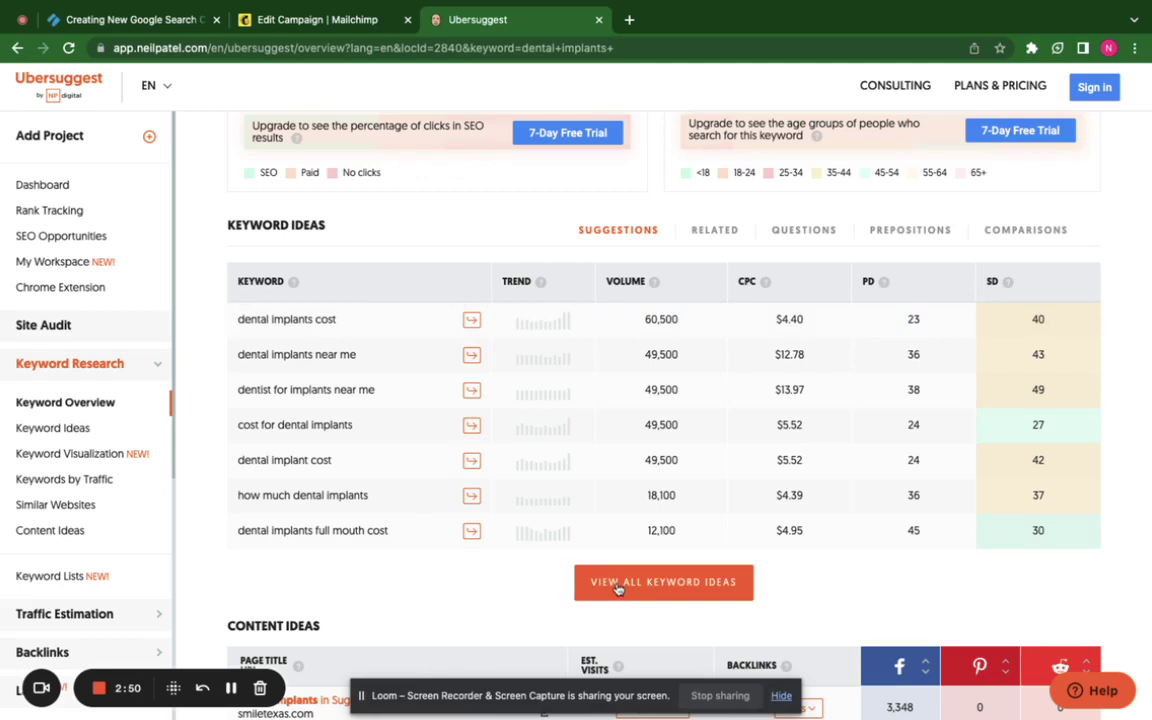
left_click(650, 582)
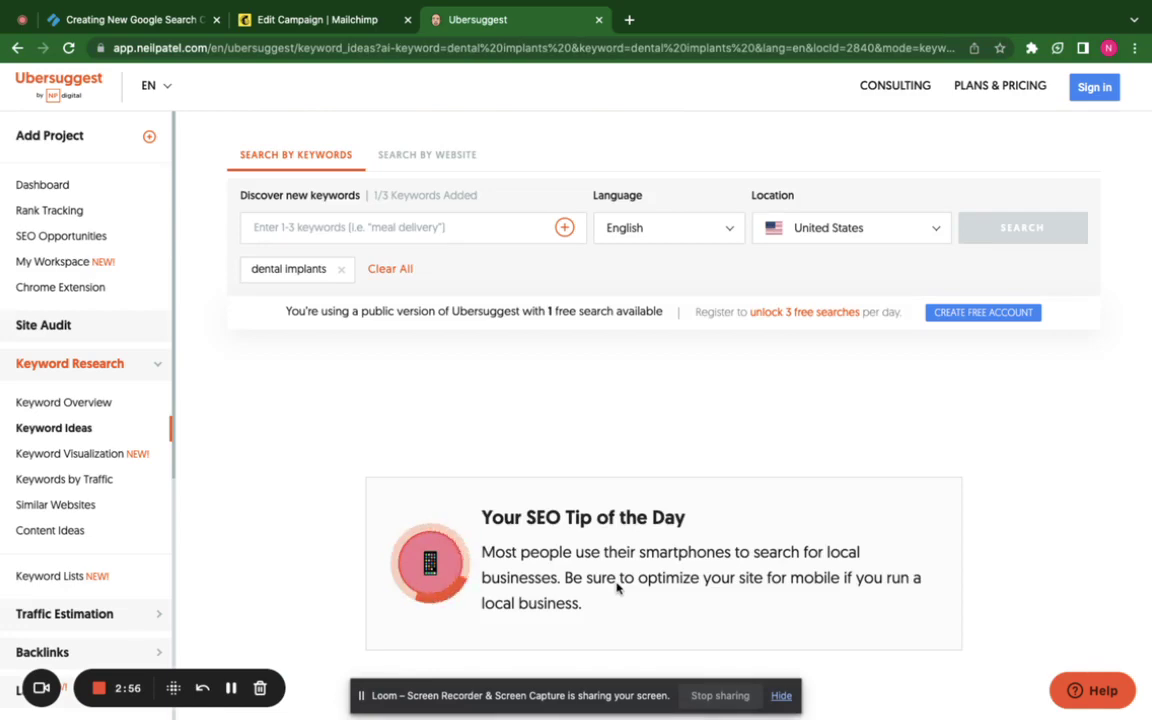
Read through the suggested keywords for dental implants to find search terms relevant to the campaign.
scroll(617, 588, "down", 4)
scroll(617, 588, "up", 2)
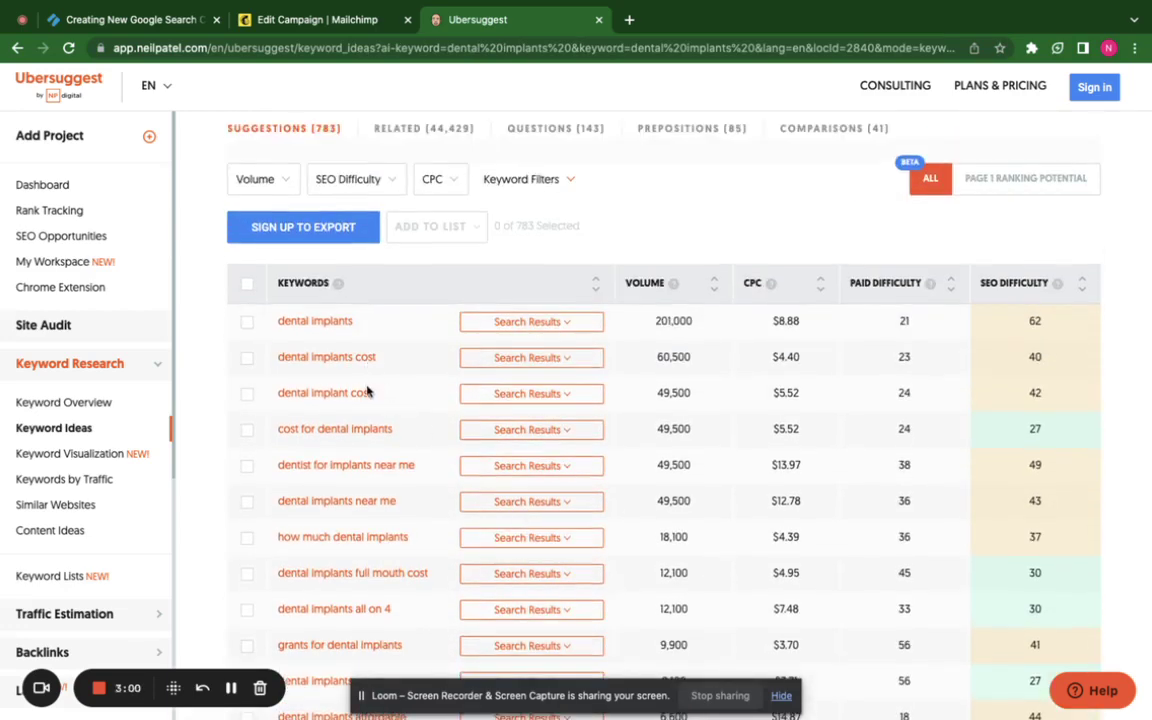
scroll(368, 430, "down", 1)
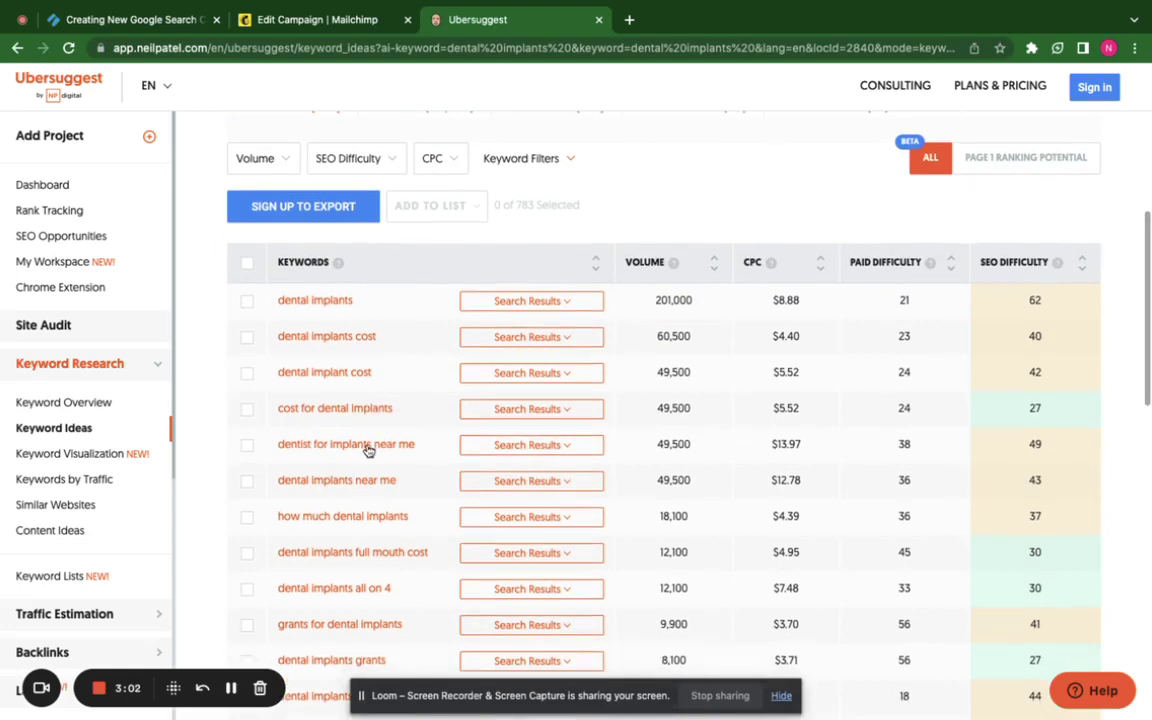
scroll(368, 448, "down", 1)
scroll(368, 452, "down", 1)
scroll(355, 488, "down", 1)
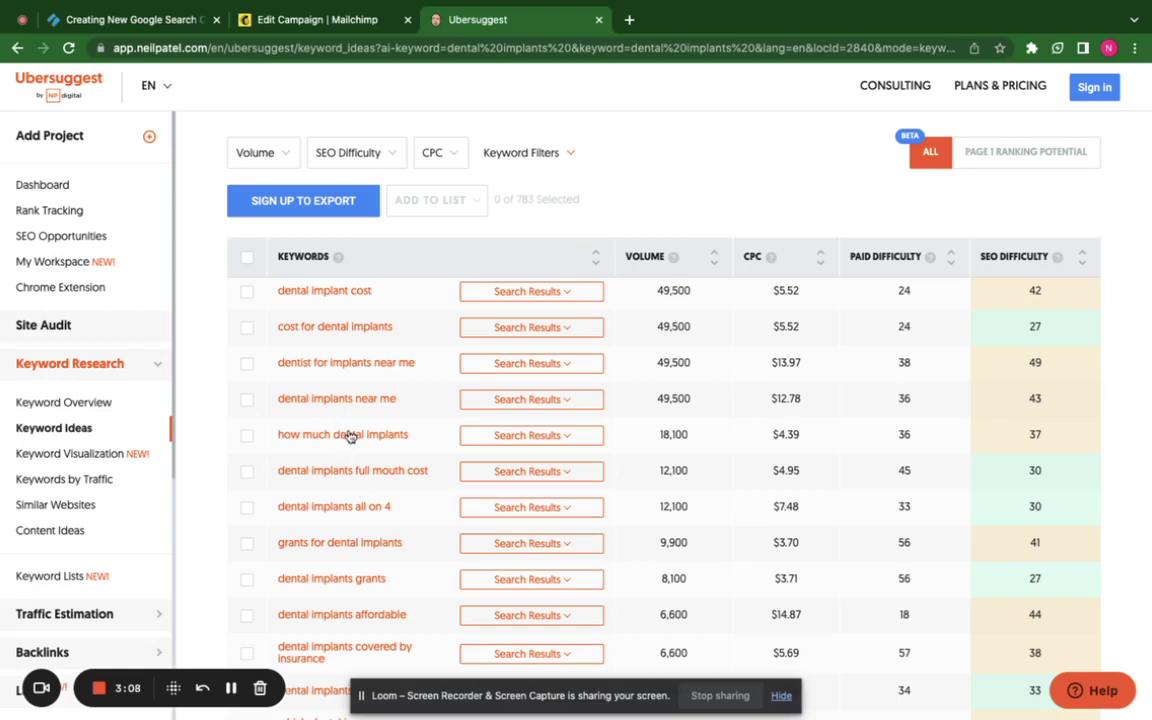
scroll(347, 504, "down", 1)
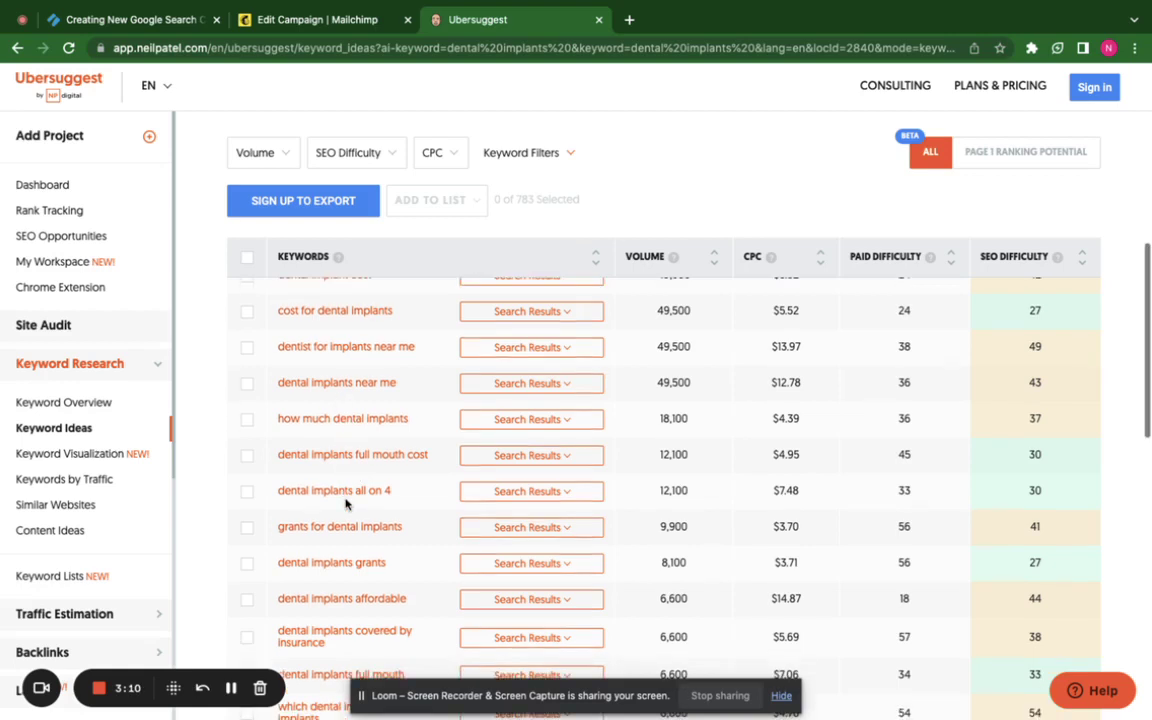
scroll(347, 527, "down", 3)
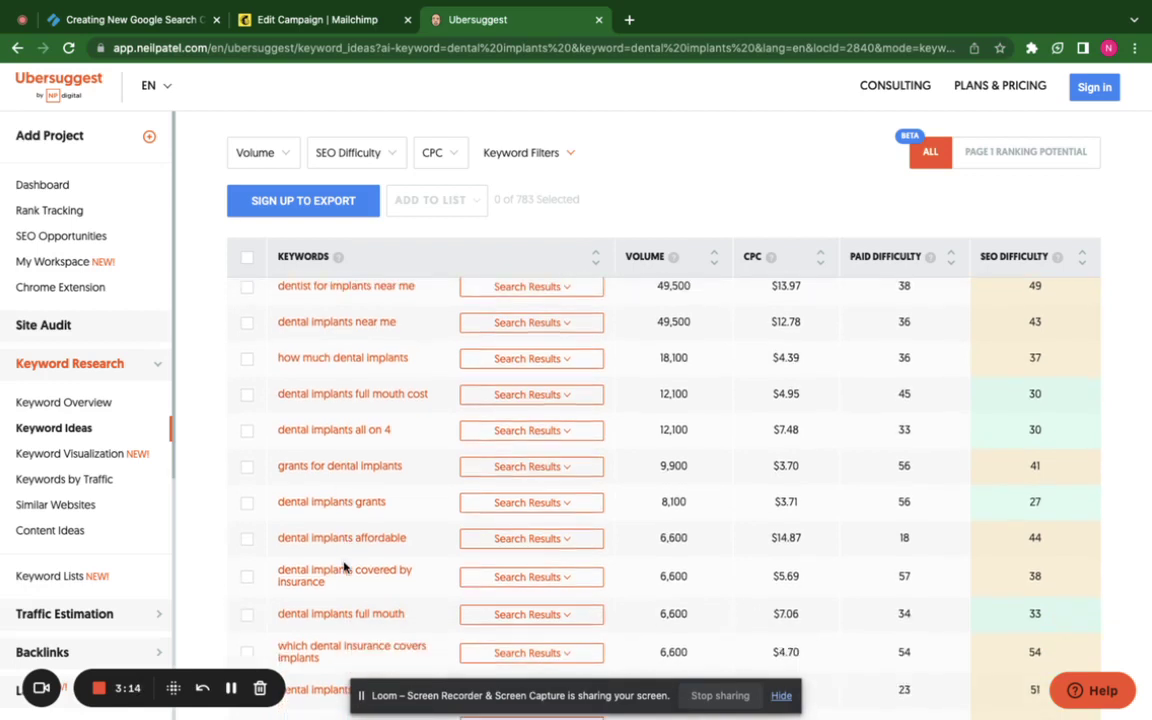
scroll(340, 605, "down", 1)
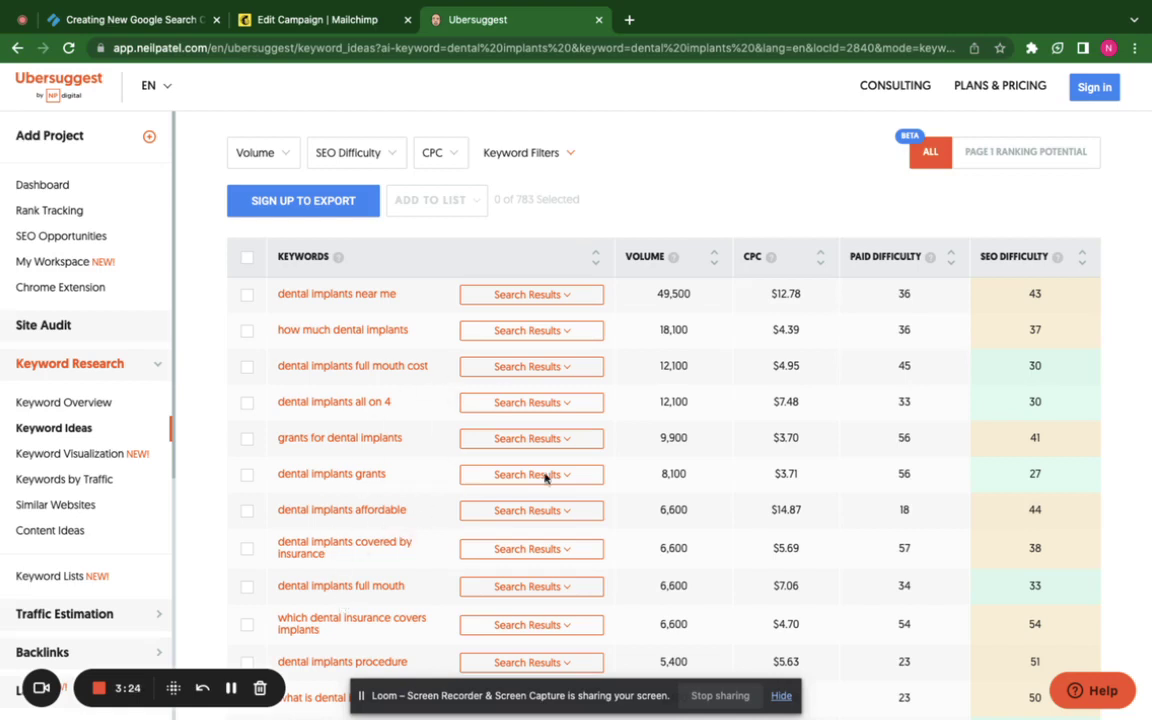
scroll(423, 444, "down", 1)
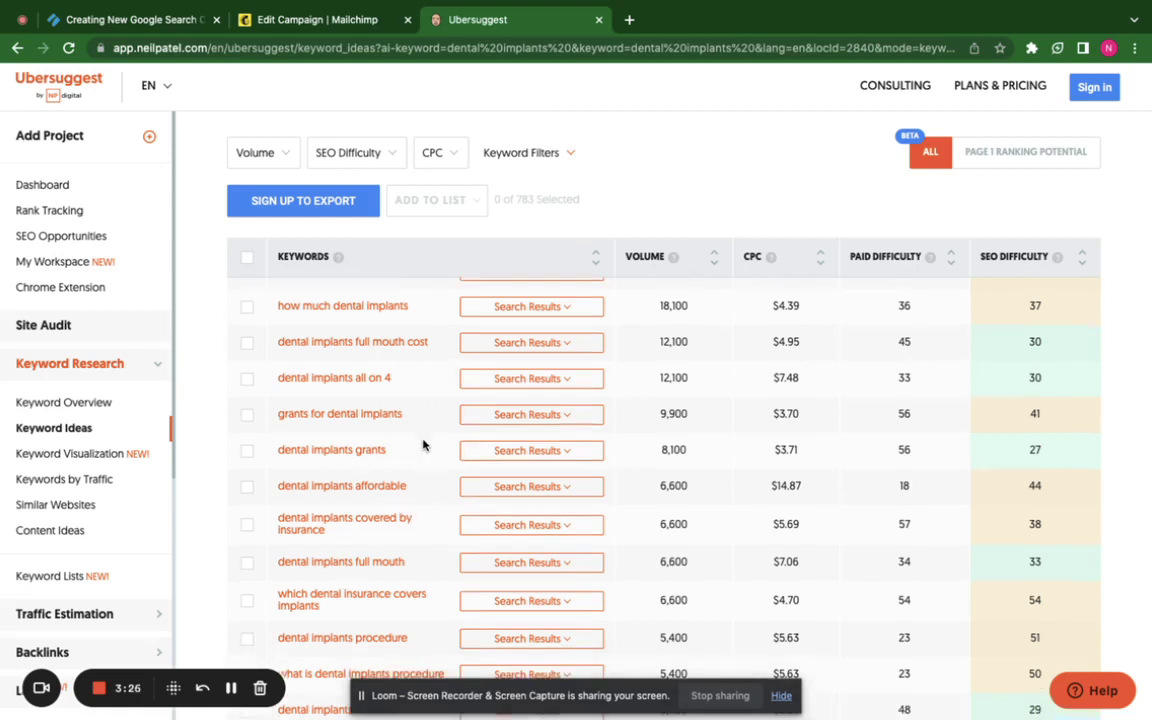
scroll(423, 444, "up", 4)
scroll(423, 444, "down", 2)
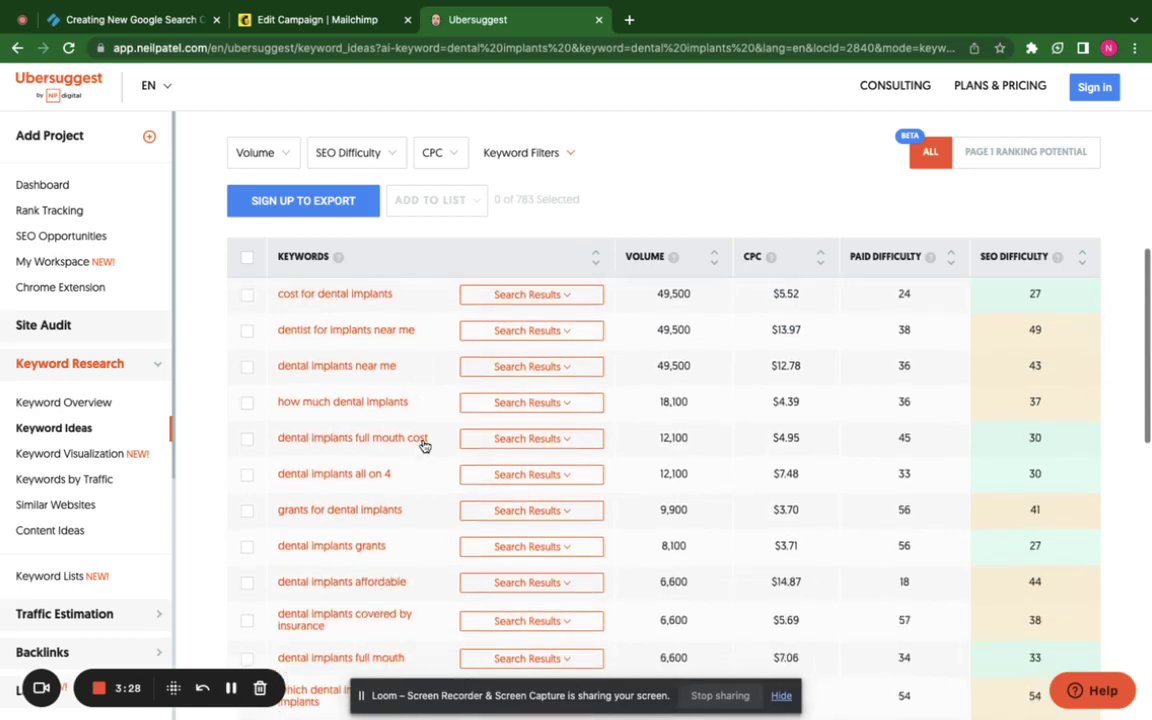
scroll(311, 568, "down", 3)
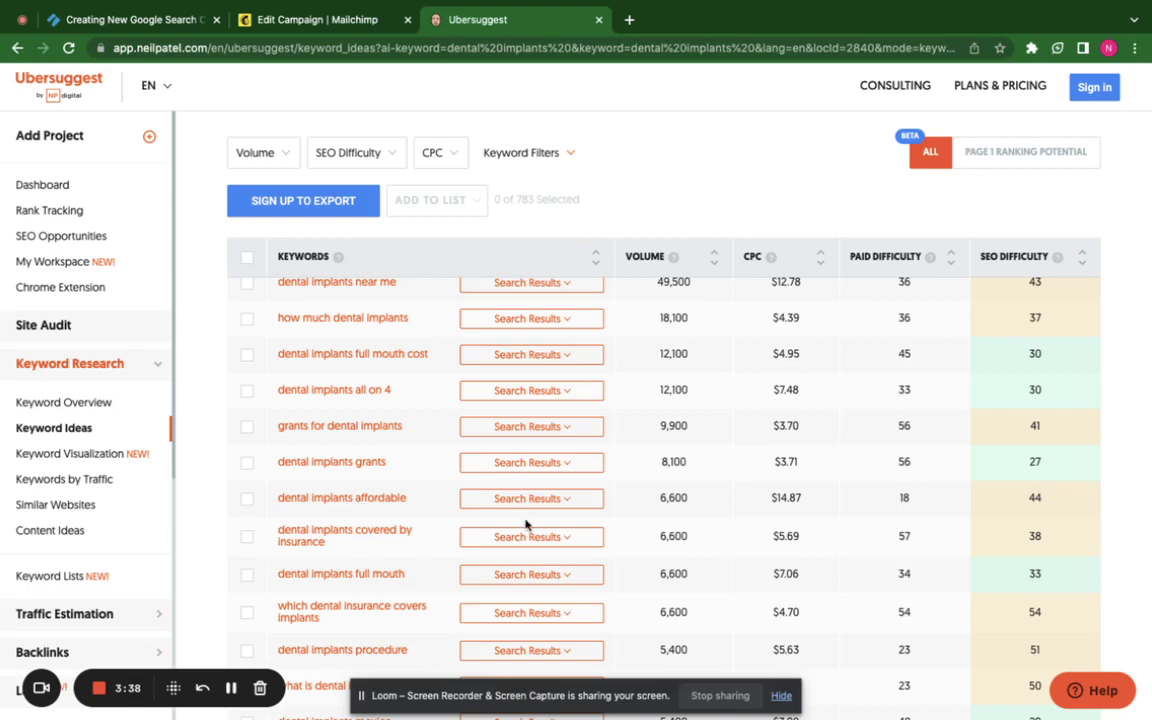
Compare the paid difficulty scores and search volumes across the dental implants keyword suggestions.
scroll(525, 523, "up", 5)
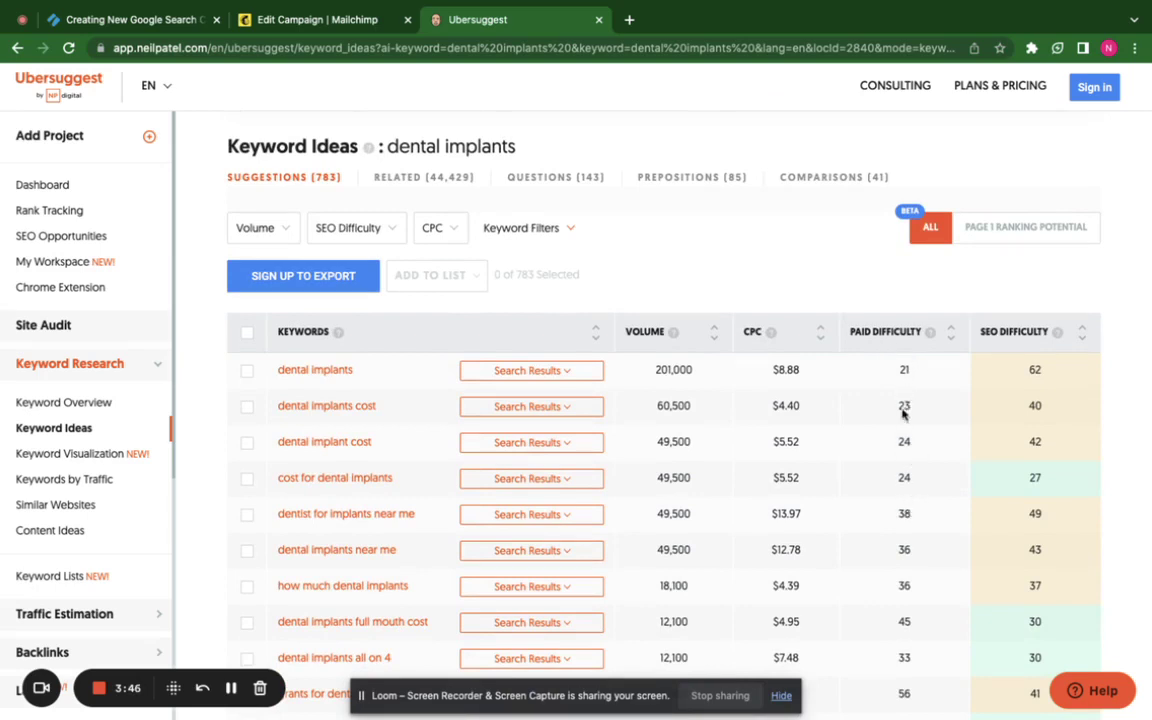
scroll(905, 483, "down", 3)
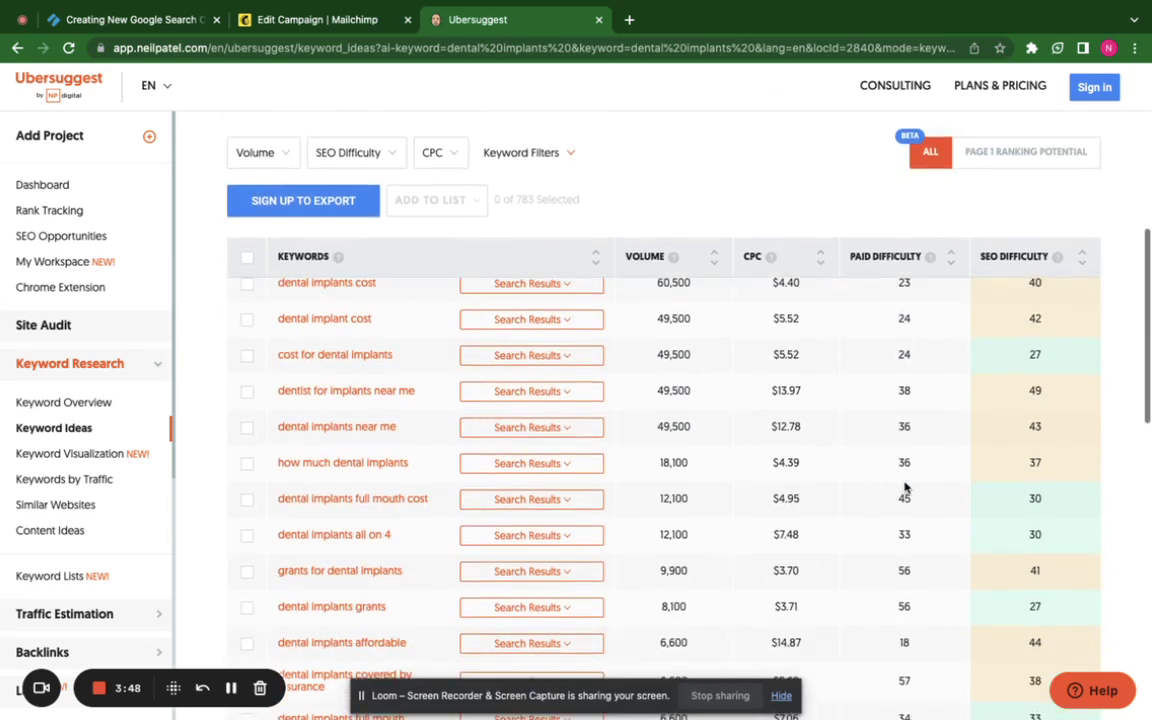
scroll(905, 487, "down", 1)
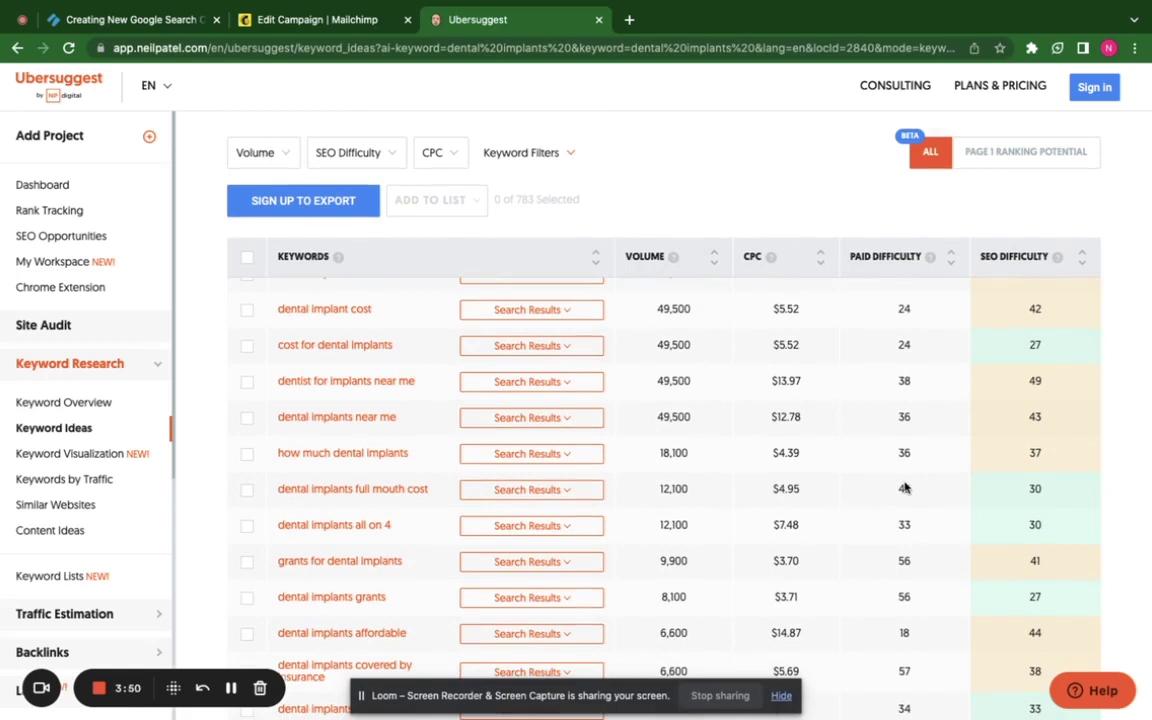
scroll(905, 487, "up", 2)
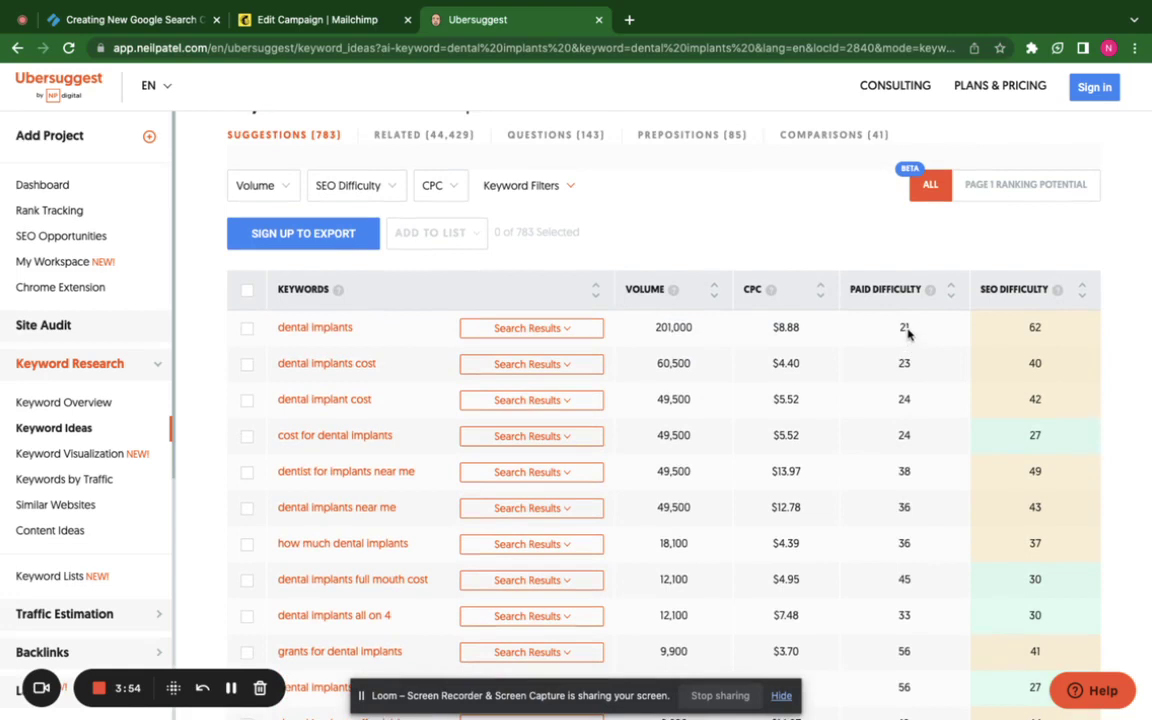
scroll(895, 404, "down", 3)
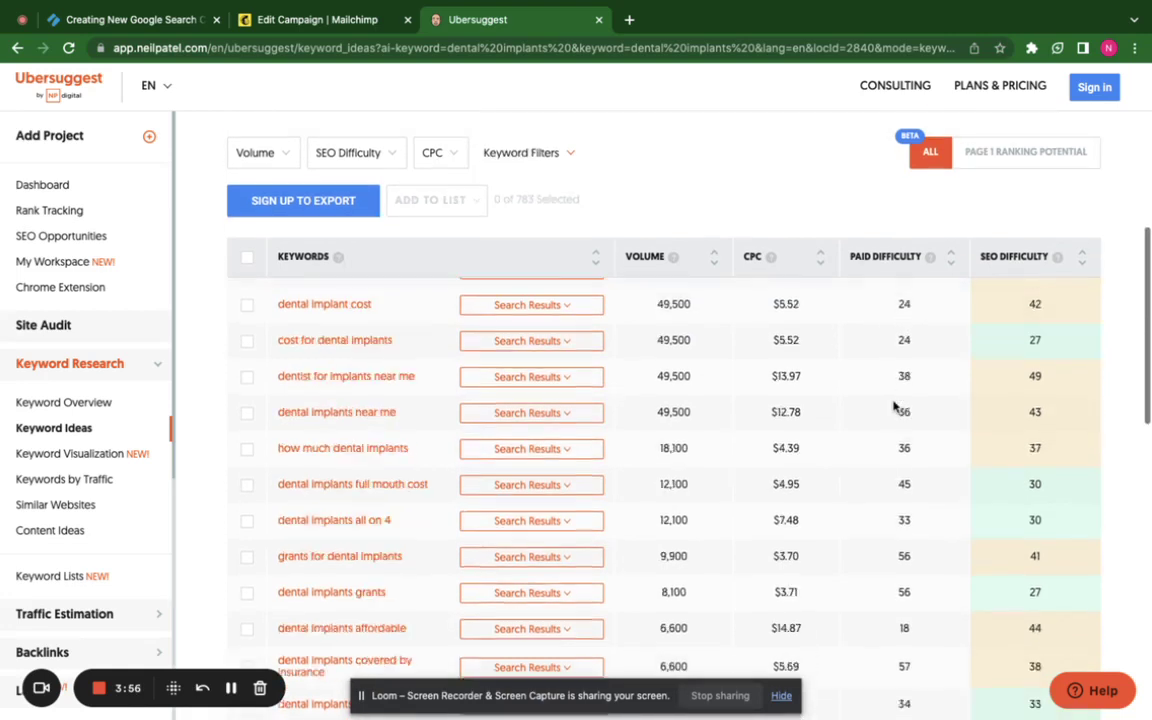
scroll(895, 404, "down", 6)
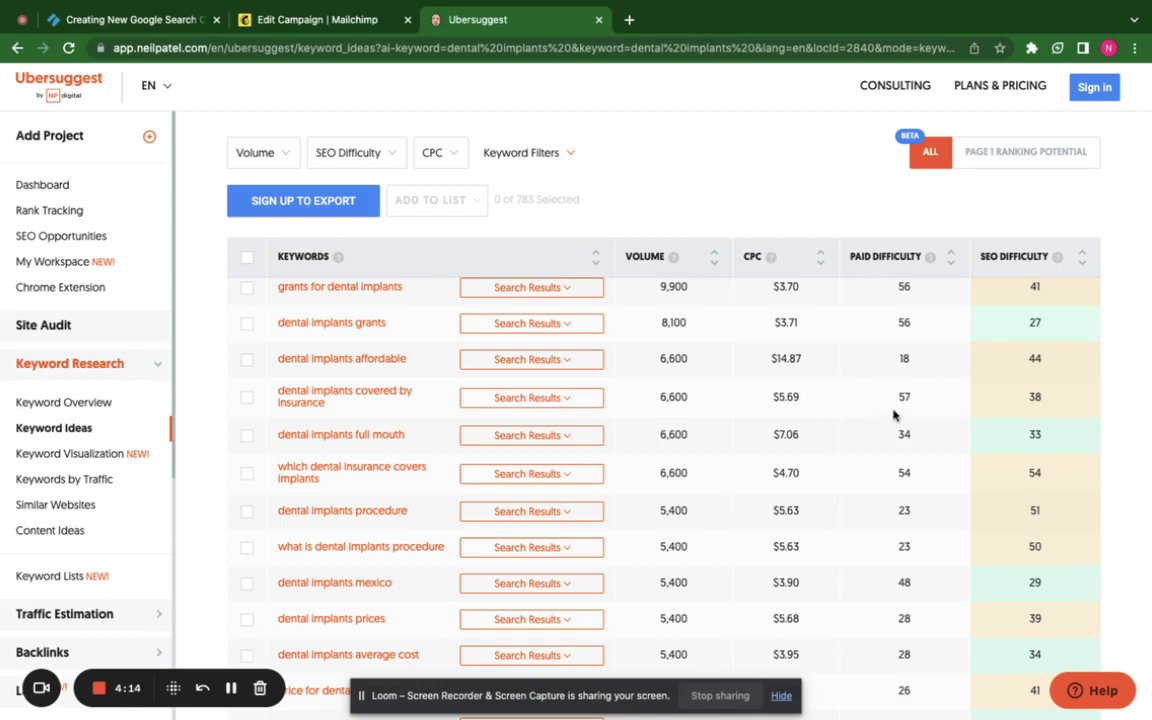
scroll(894, 412, "down", 1)
scroll(894, 414, "down", 3)
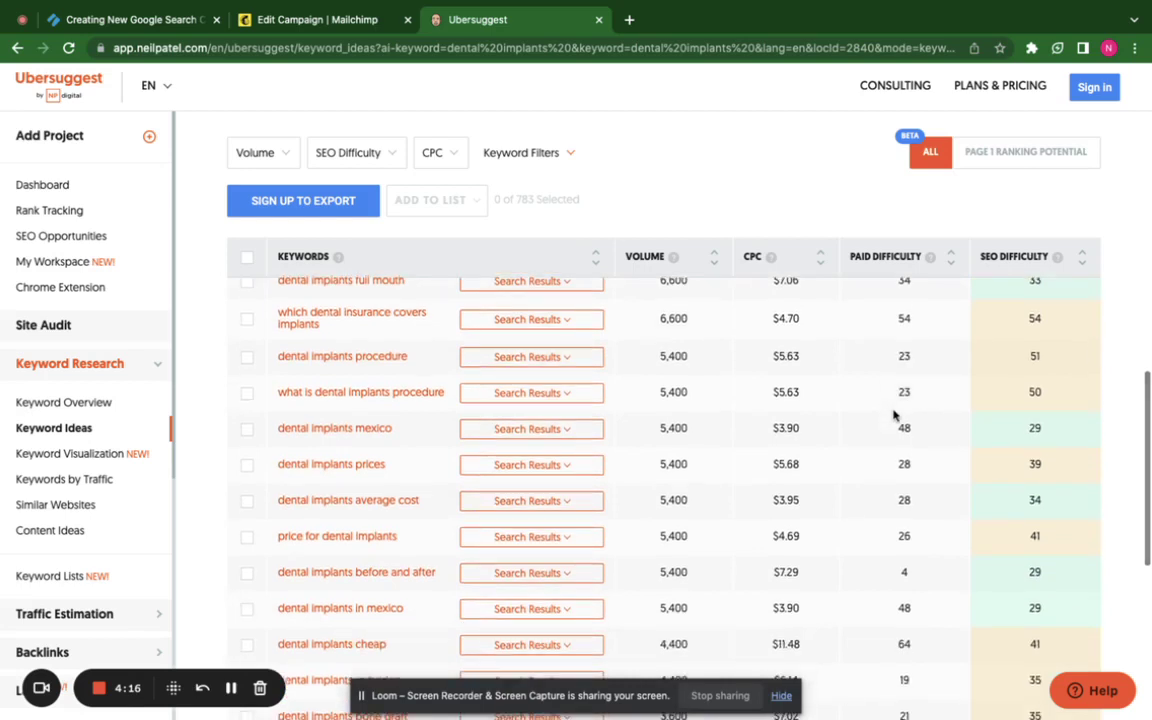
scroll(894, 414, "down", 3)
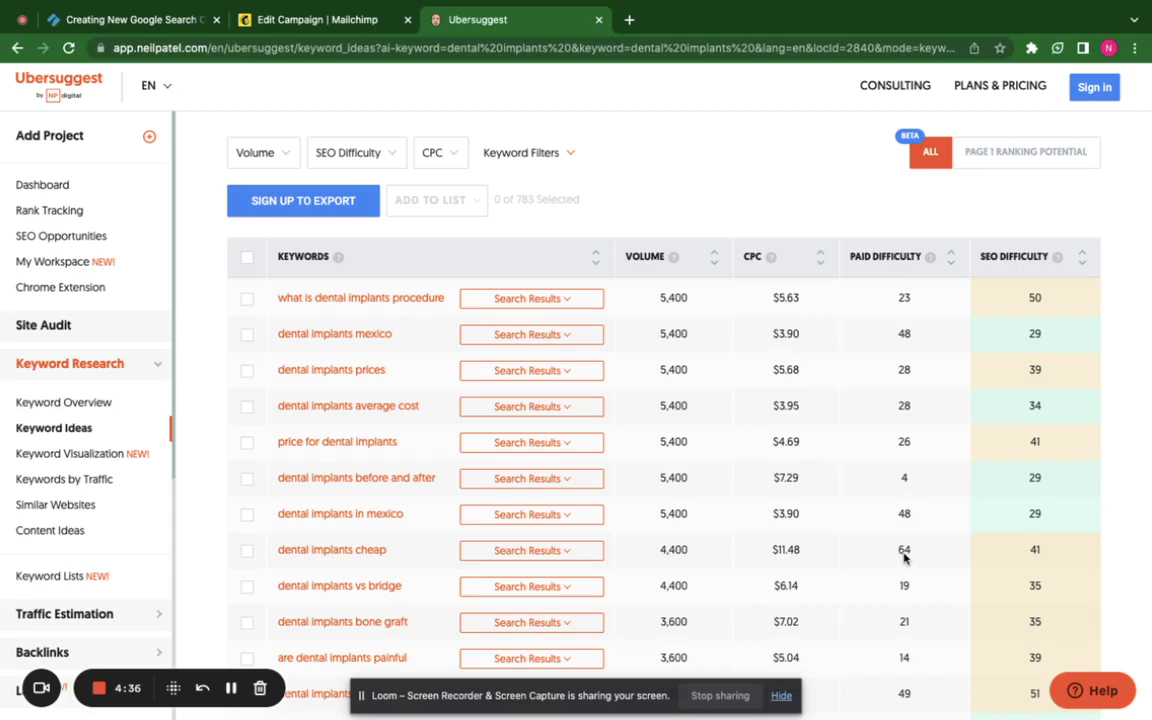
scroll(902, 556, "down", 1)
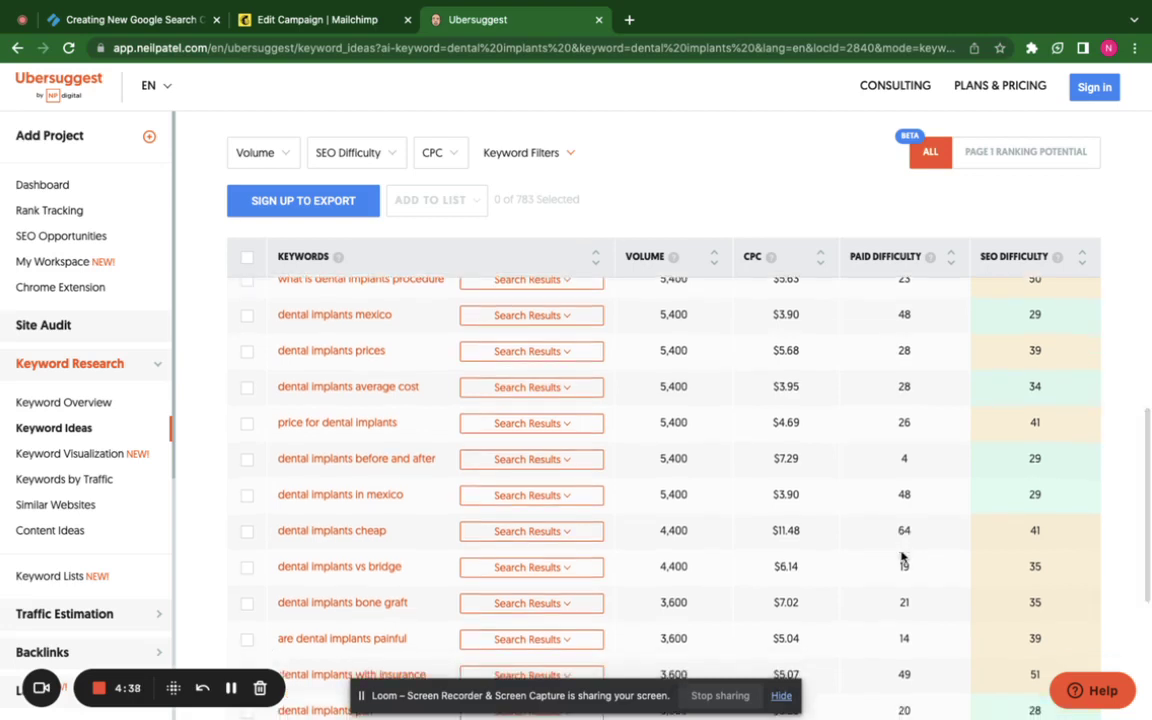
scroll(399, 566, "down", 2)
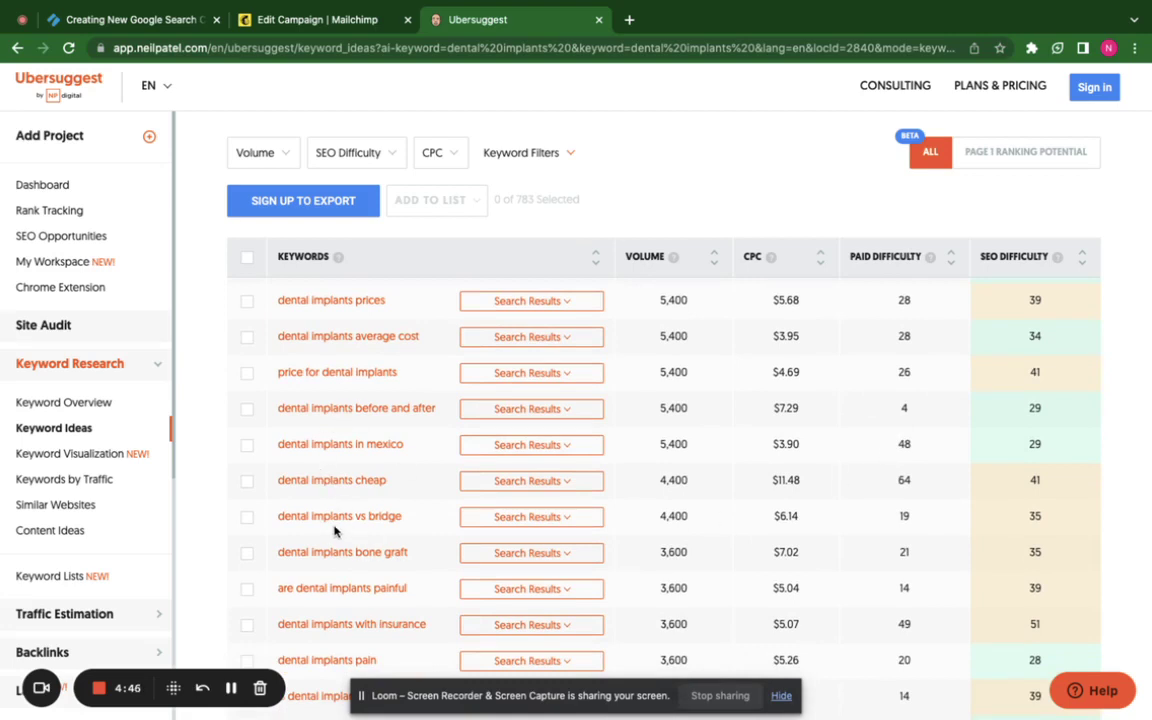
scroll(334, 530, "up", 3)
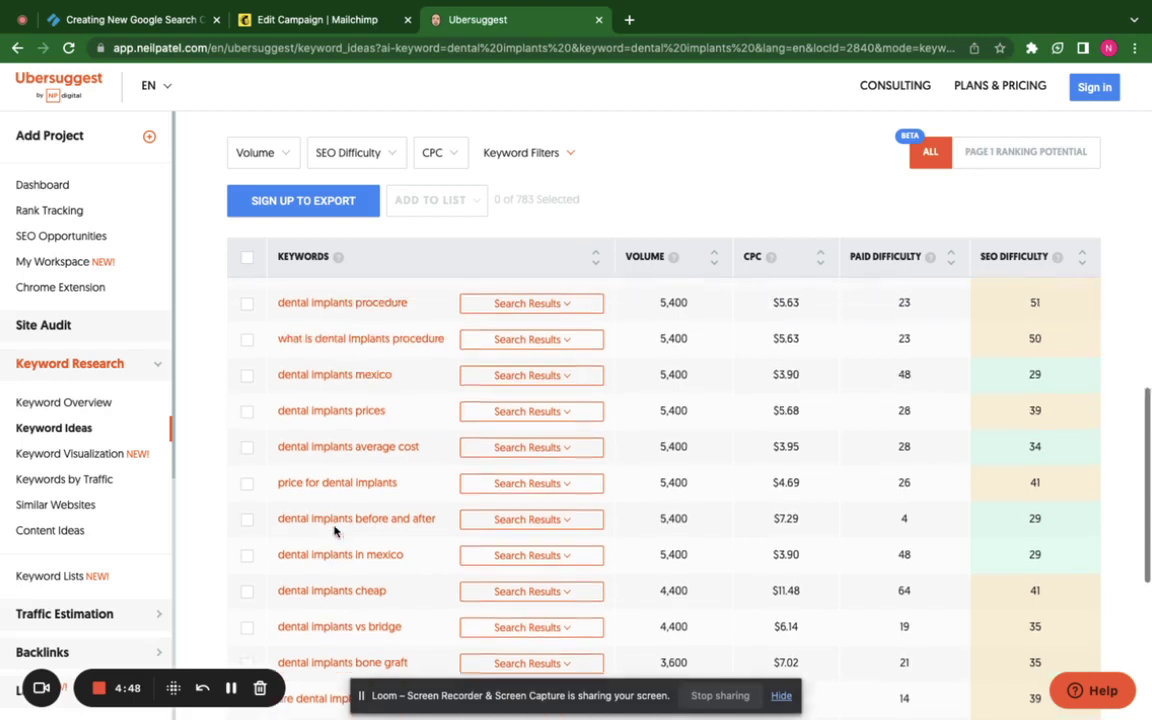
scroll(660, 382, "up", 12)
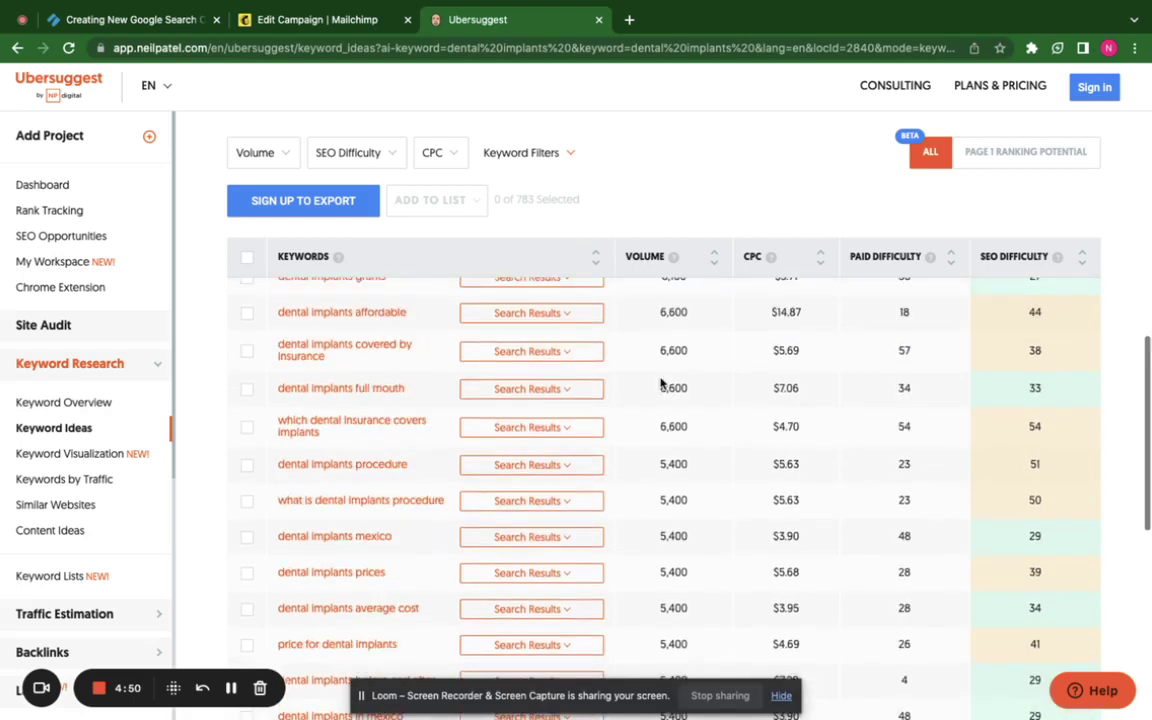
scroll(660, 382, "down", 1)
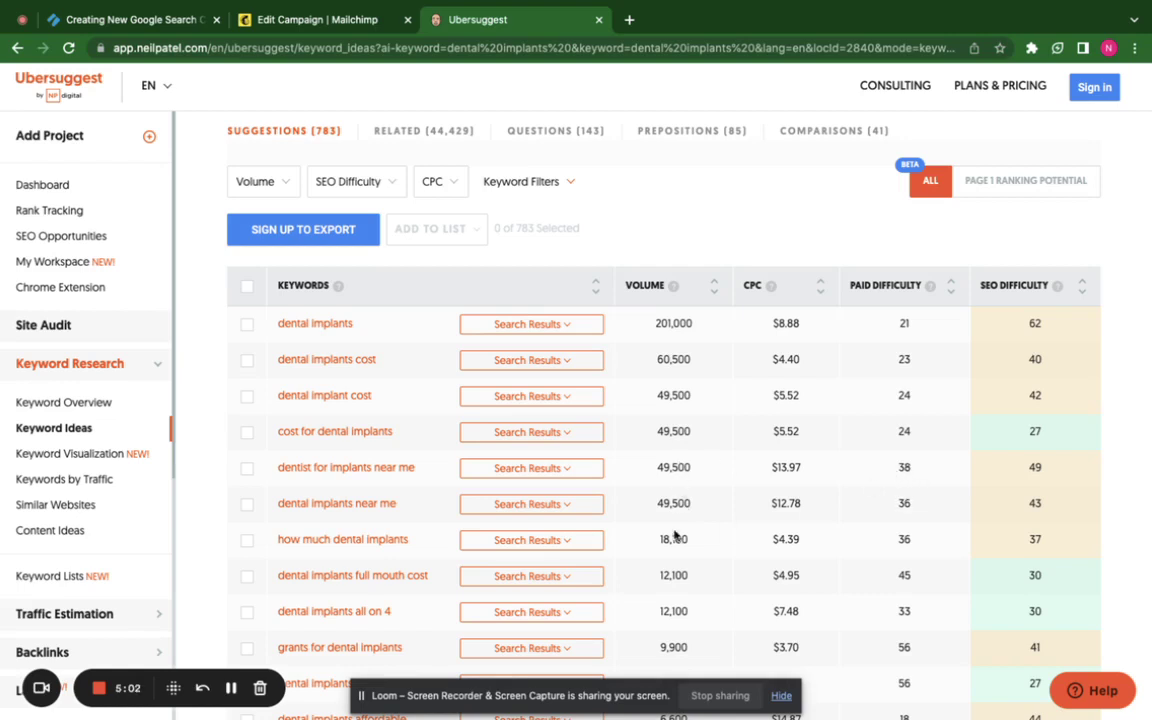
Open the full list of content ideas for dental implants from the keyword overview.
scroll(674, 535, "down", 2)
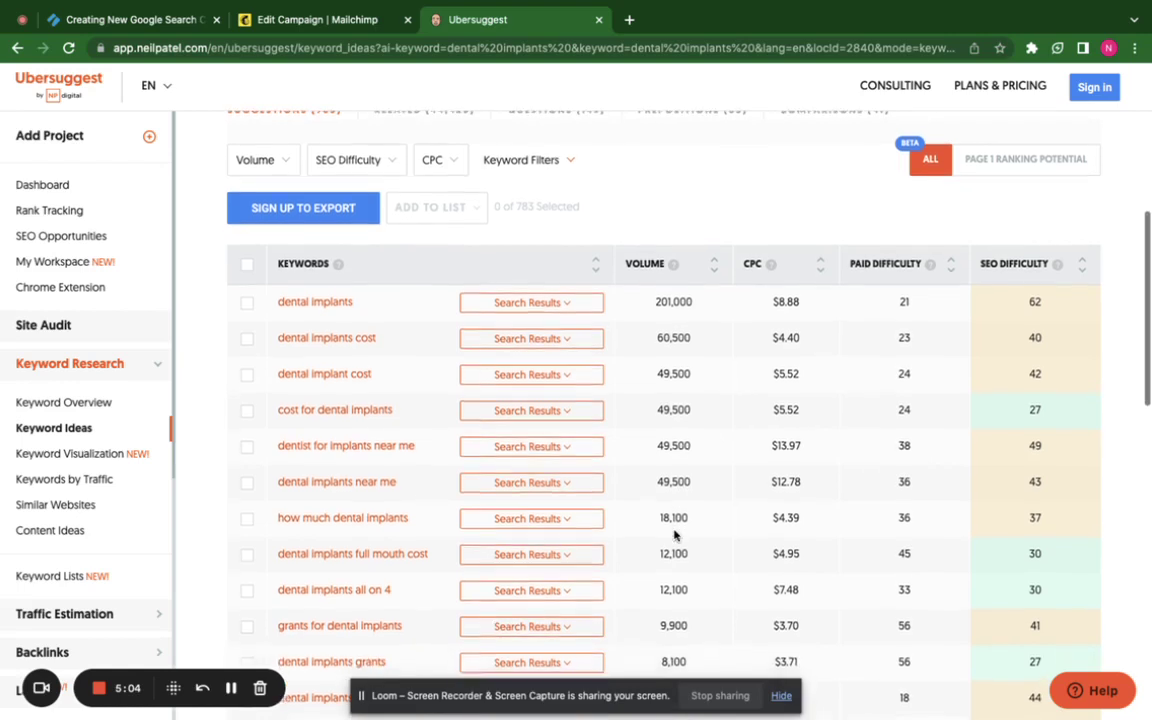
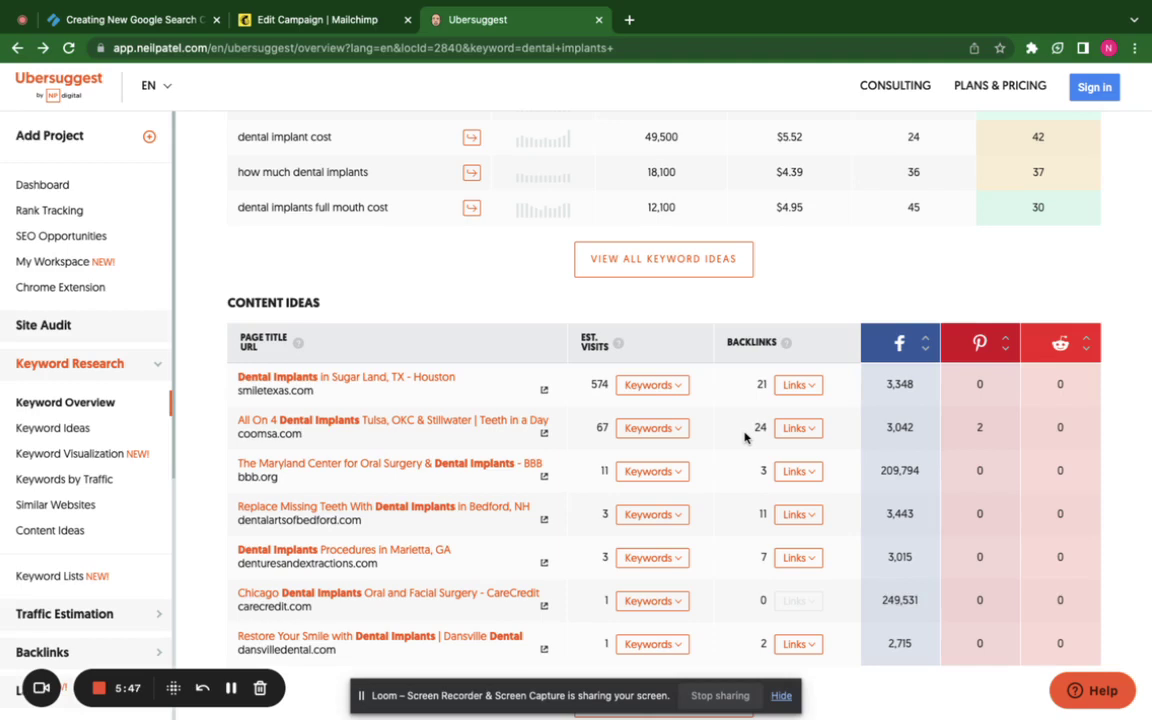
scroll(744, 437, "down", 1)
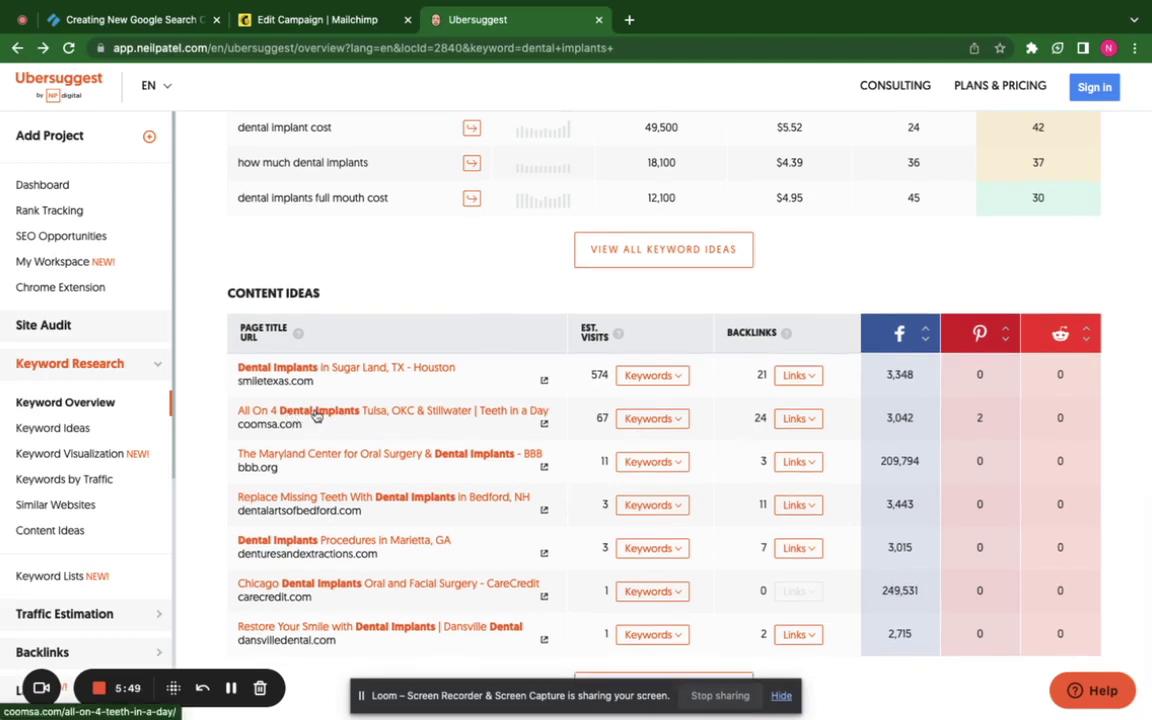
scroll(316, 416, "down", 1)
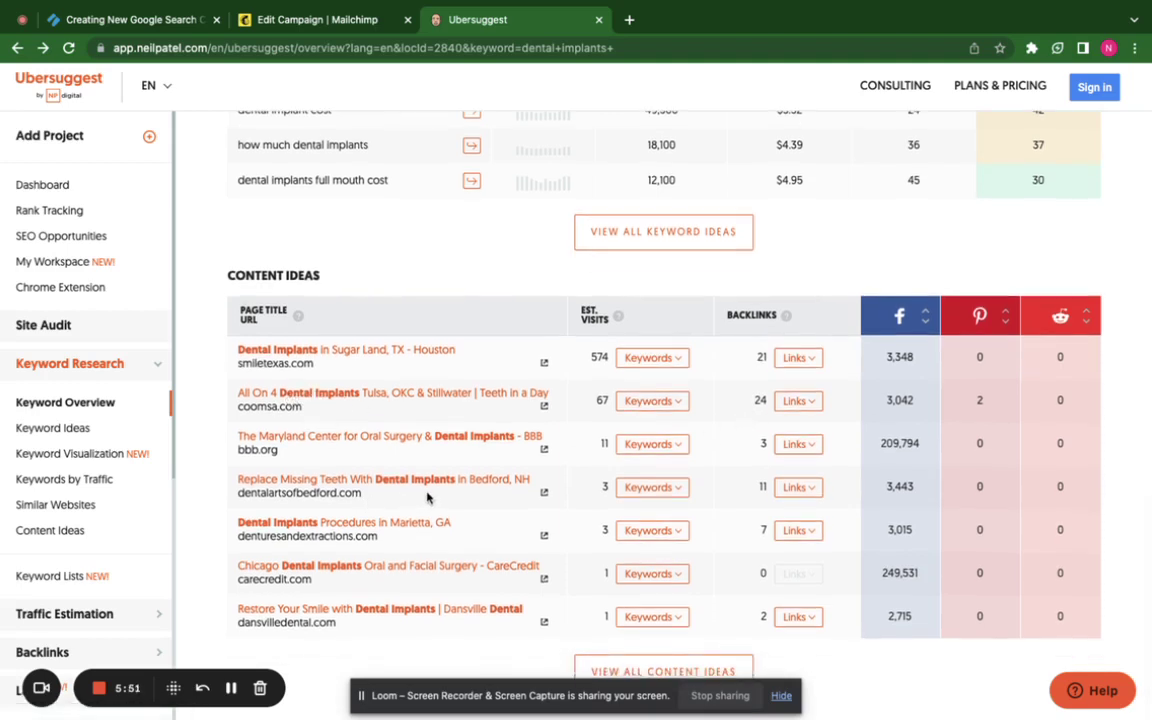
scroll(372, 540, "down", 1)
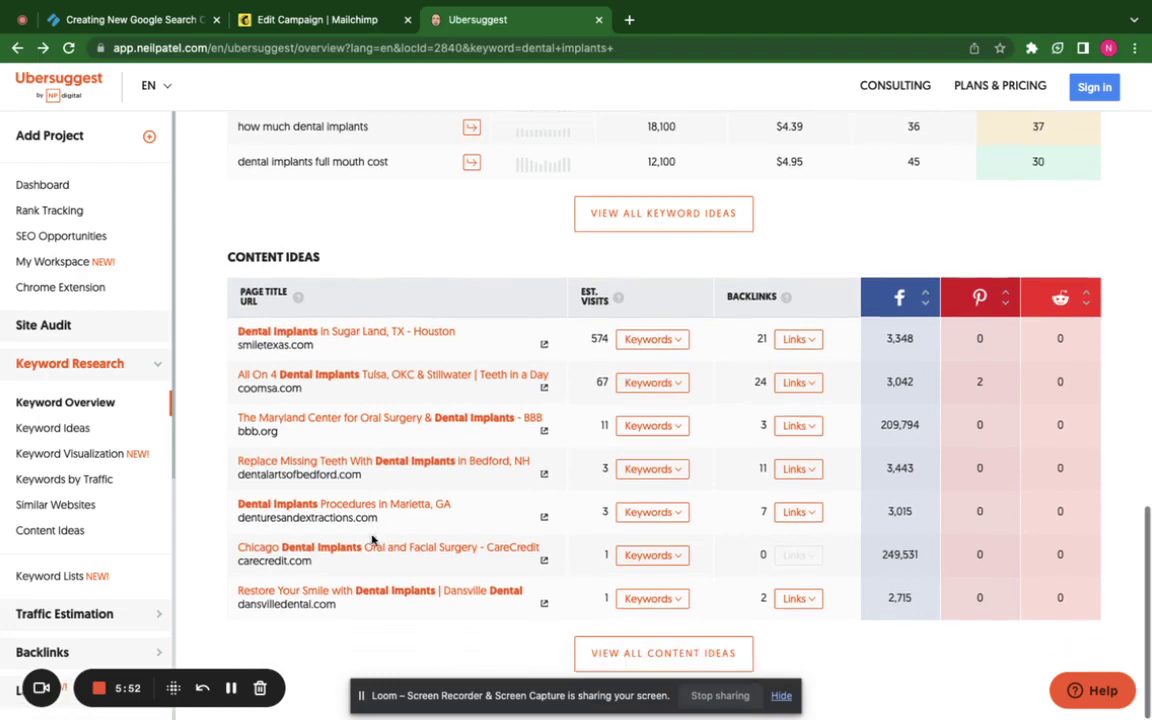
left_click(659, 652)
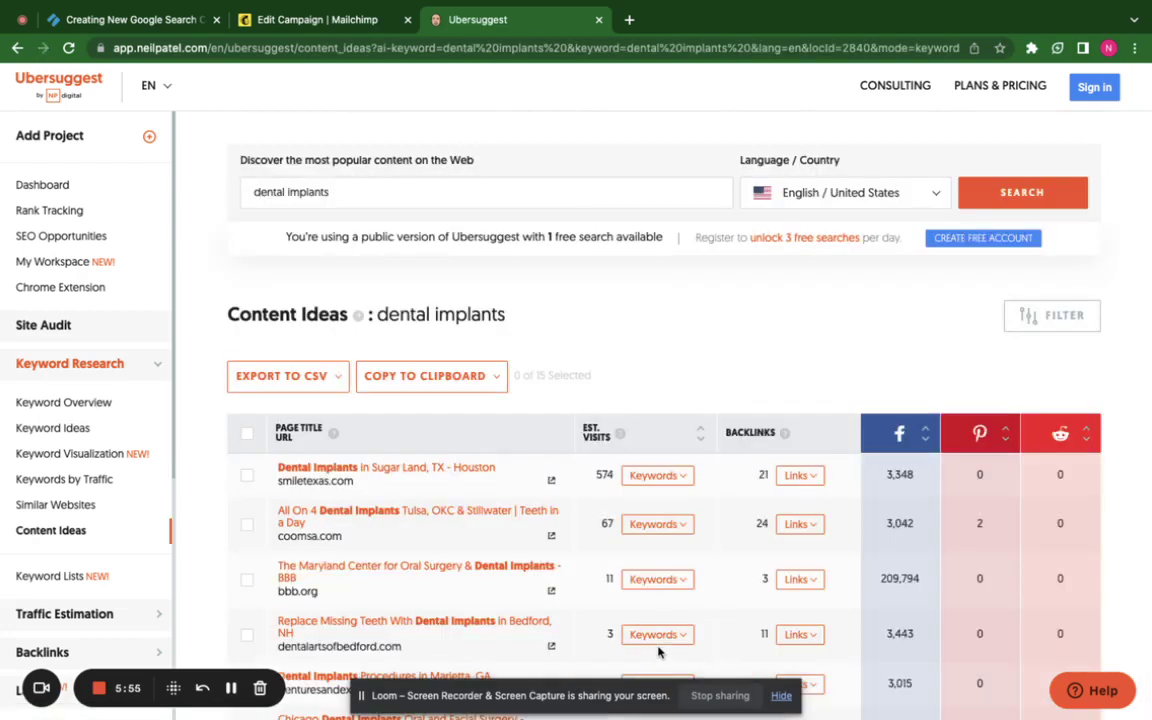
Review the dental implants content ideas, comparing page titles, estimated visits, backlinks and social shares.
scroll(659, 652, "down", 5)
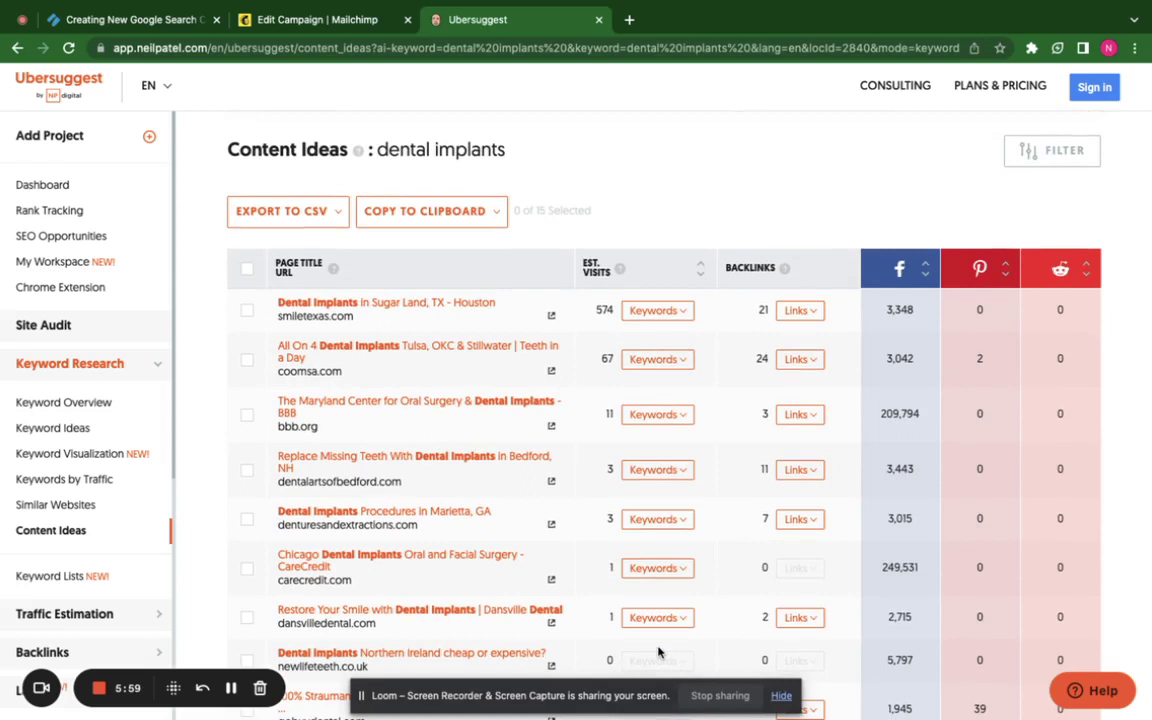
scroll(640, 630, "down", 1)
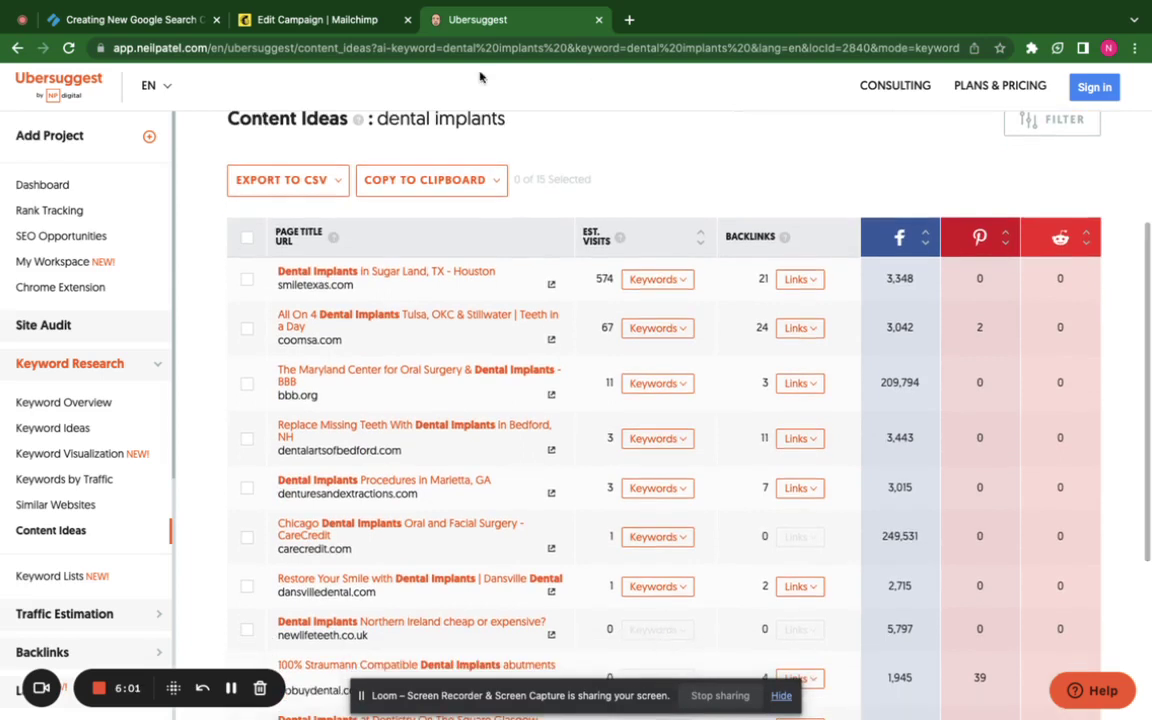
scroll(537, 398, "down", 3)
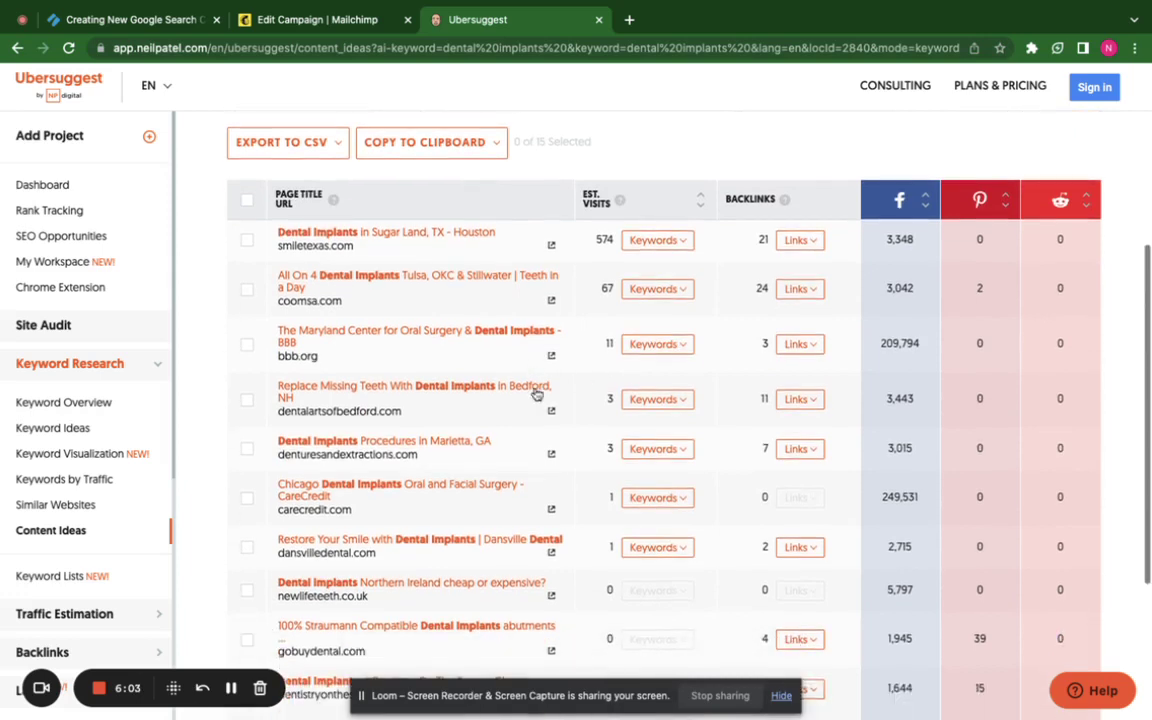
scroll(535, 393, "down", 3)
scroll(535, 393, "up", 2)
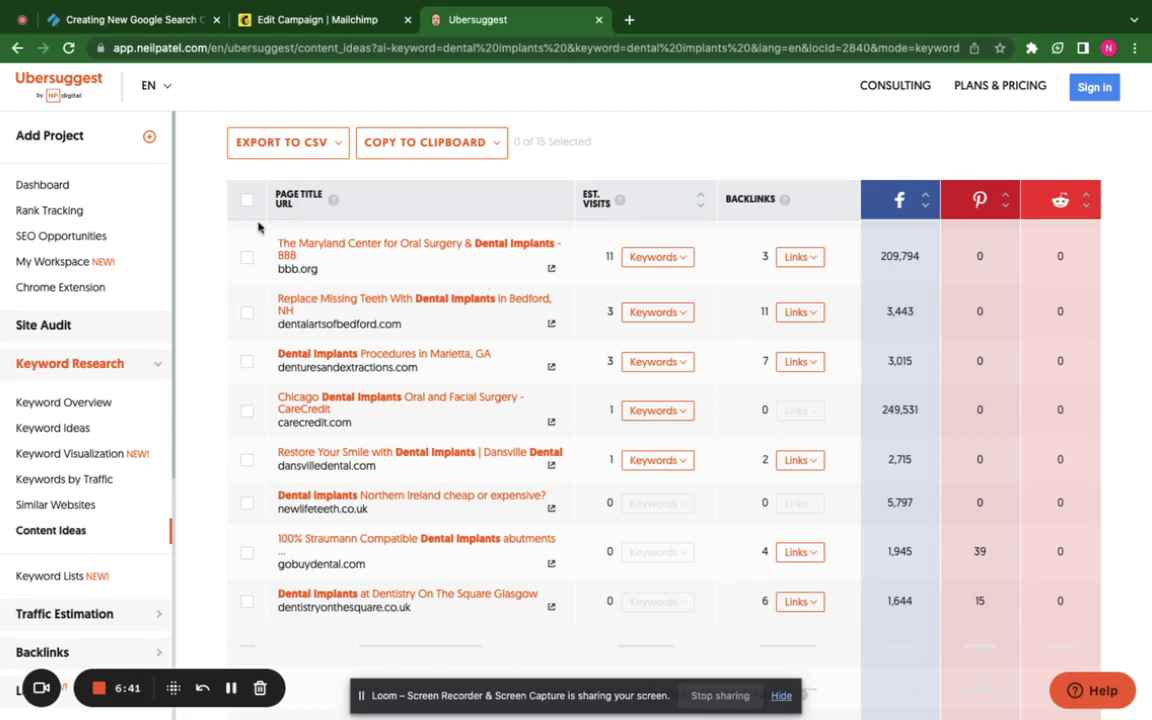
scroll(787, 443, "up", 4)
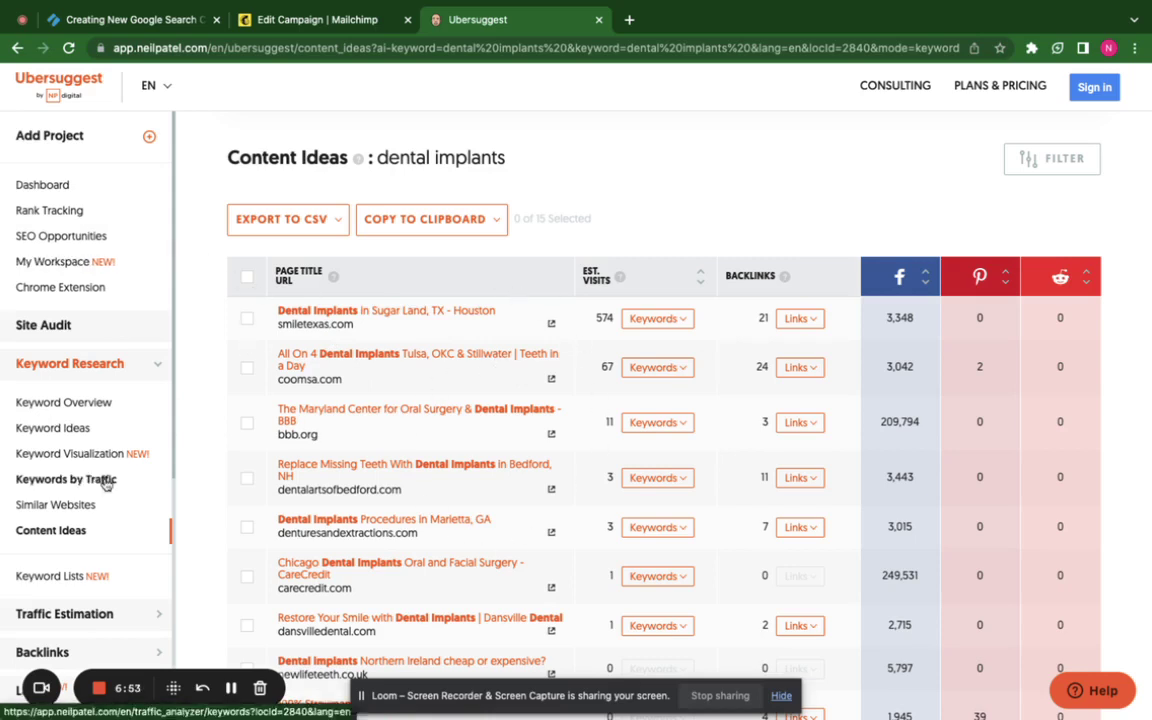
Reopen the keyword ideas for dental implants and look over the search options and keyword categories.
left_click(88, 438)
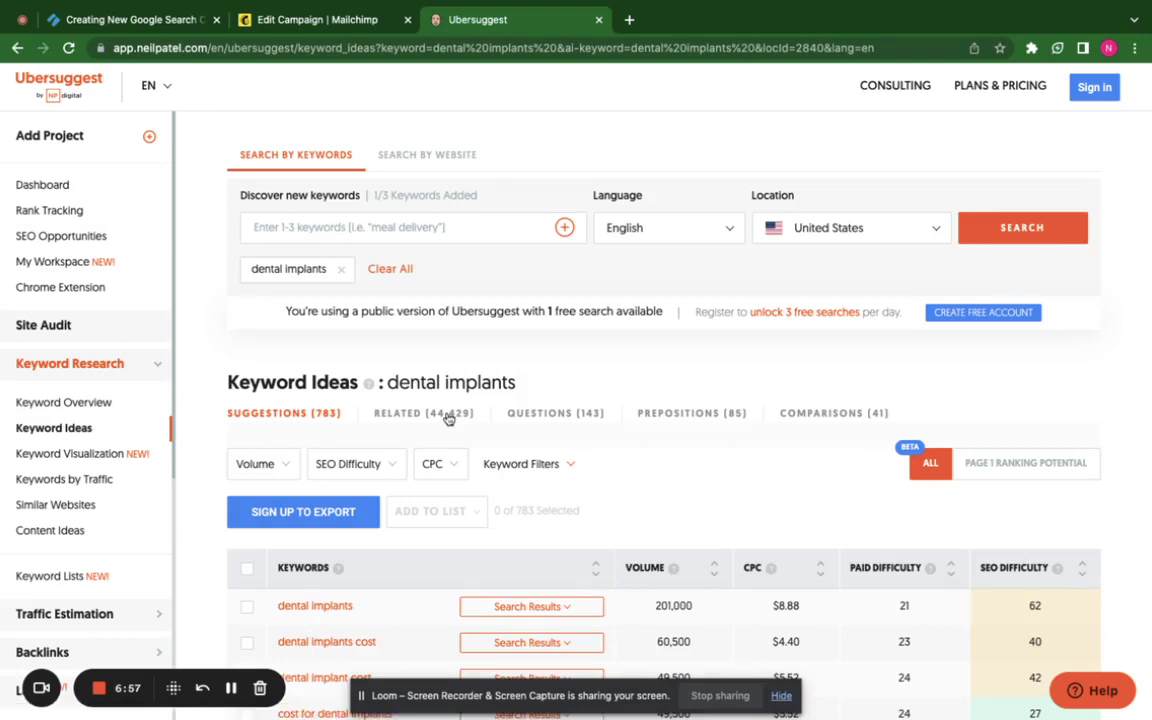
scroll(446, 415, "down", 1)
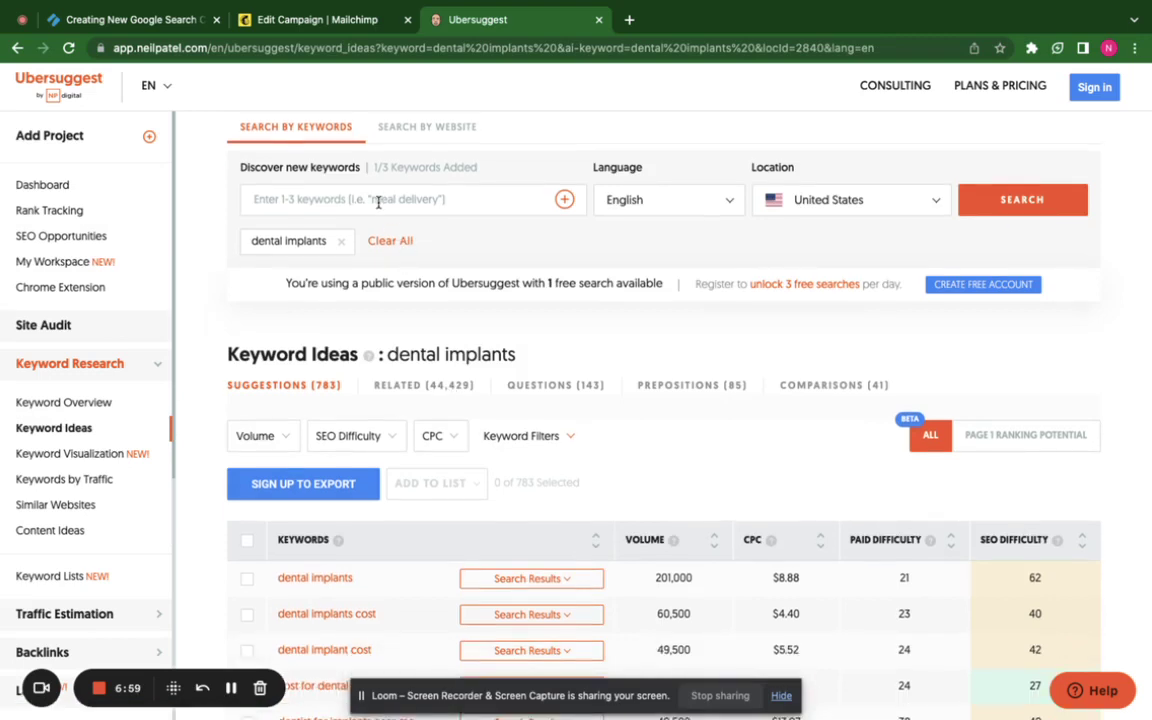
scroll(390, 356, "up", 1)
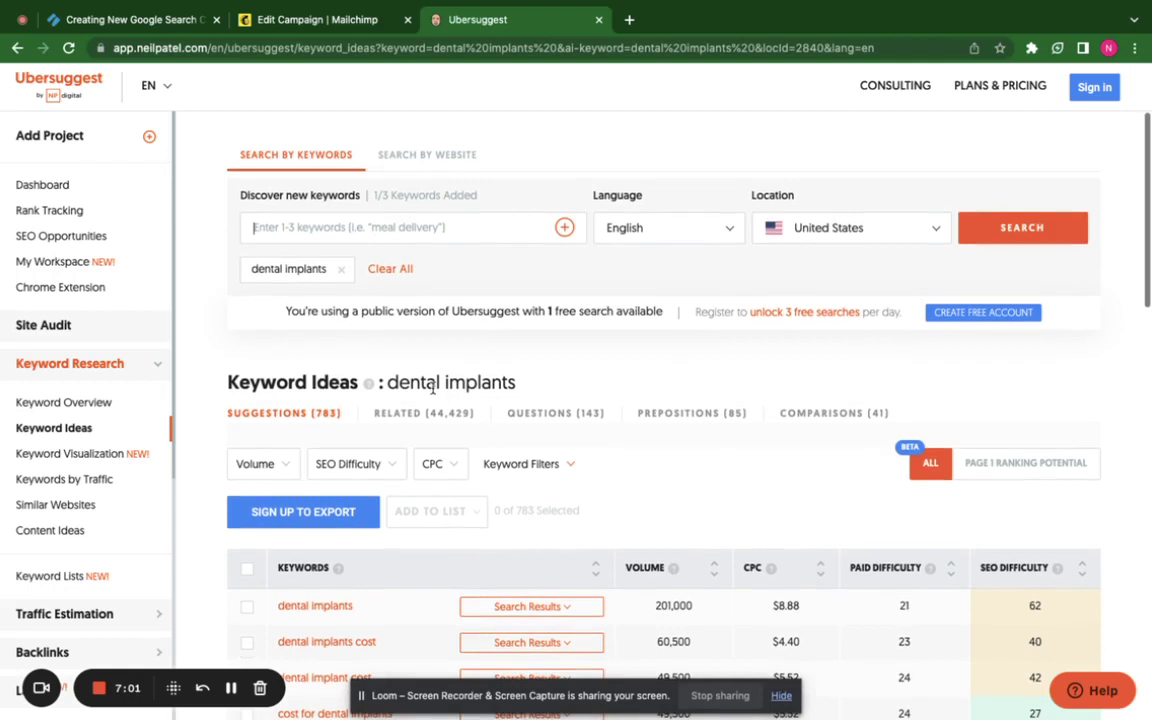
Return to the dental implants keyword overview and capture a screenshot of its search settings and keyword metrics.
left_click(73, 187)
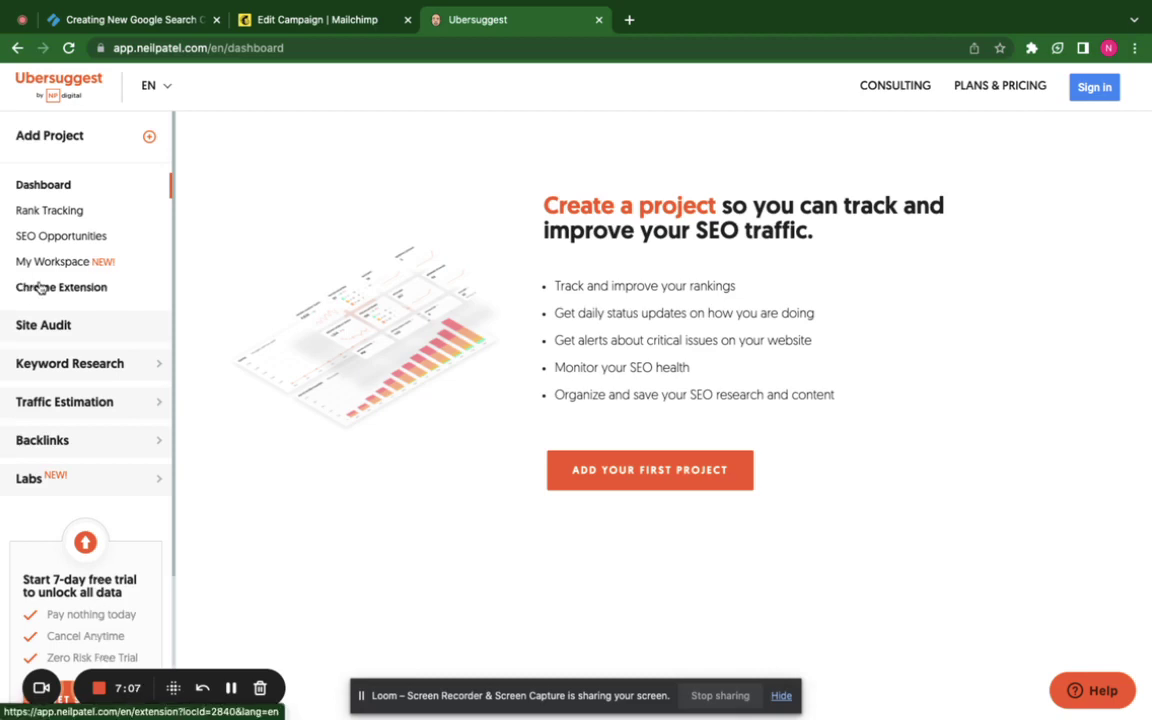
left_click(17, 48)
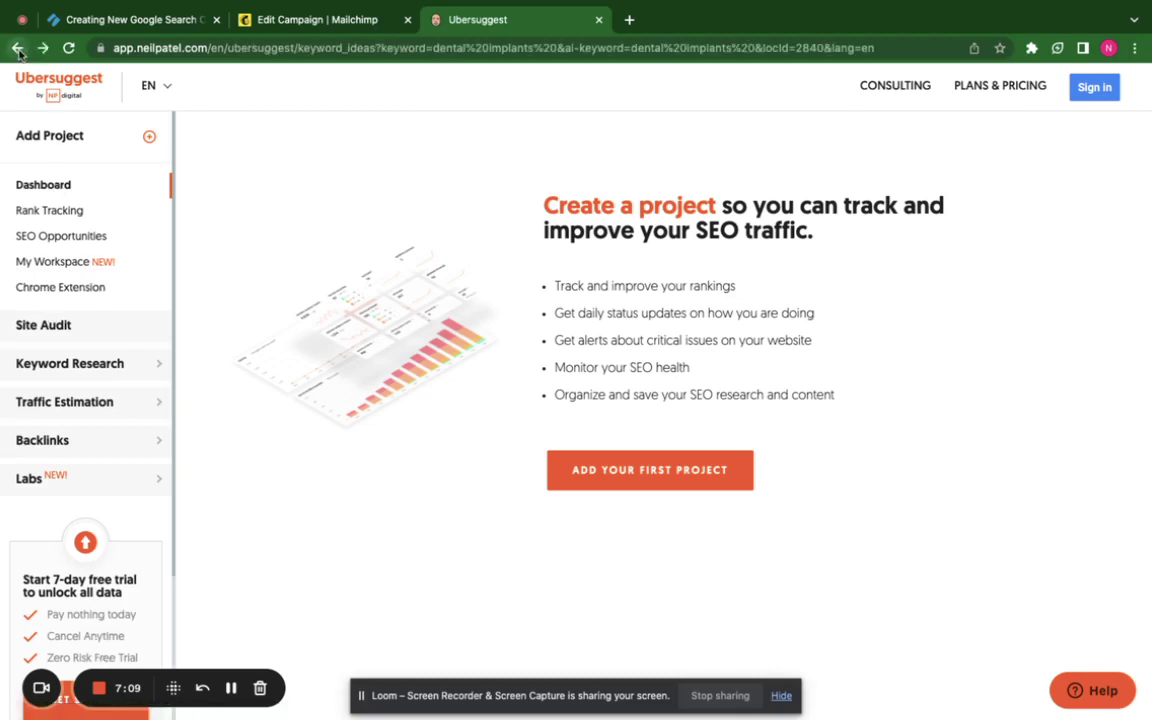
left_click(17, 49)
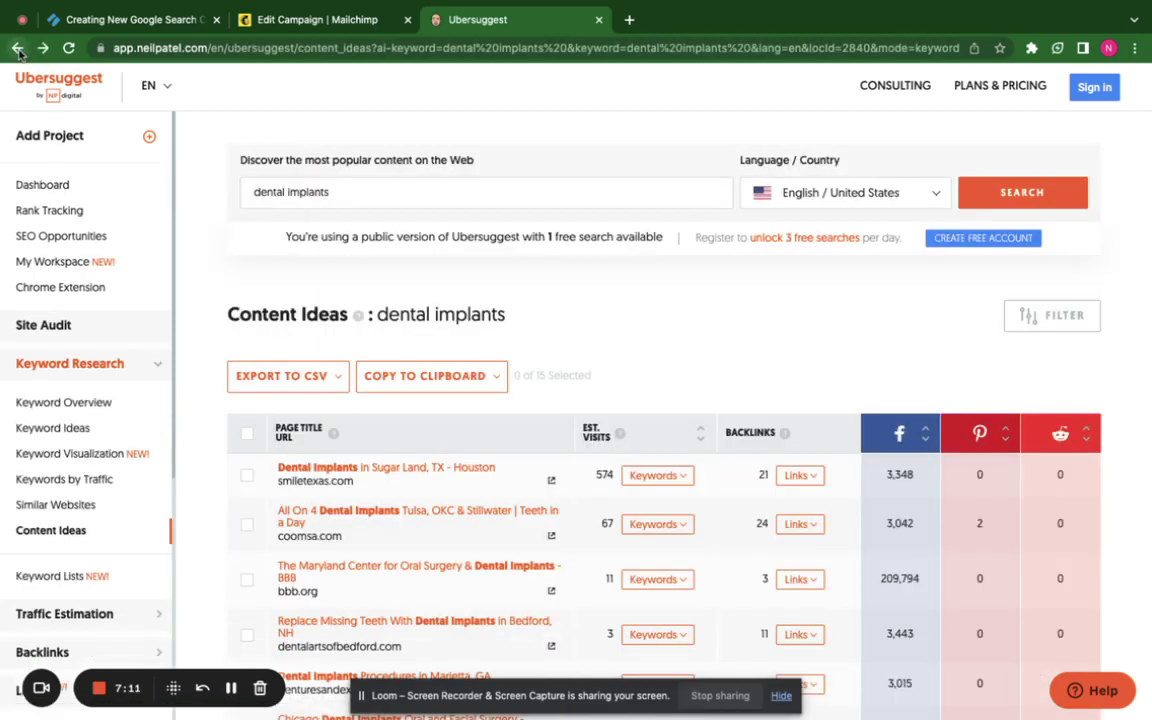
left_click(17, 48)
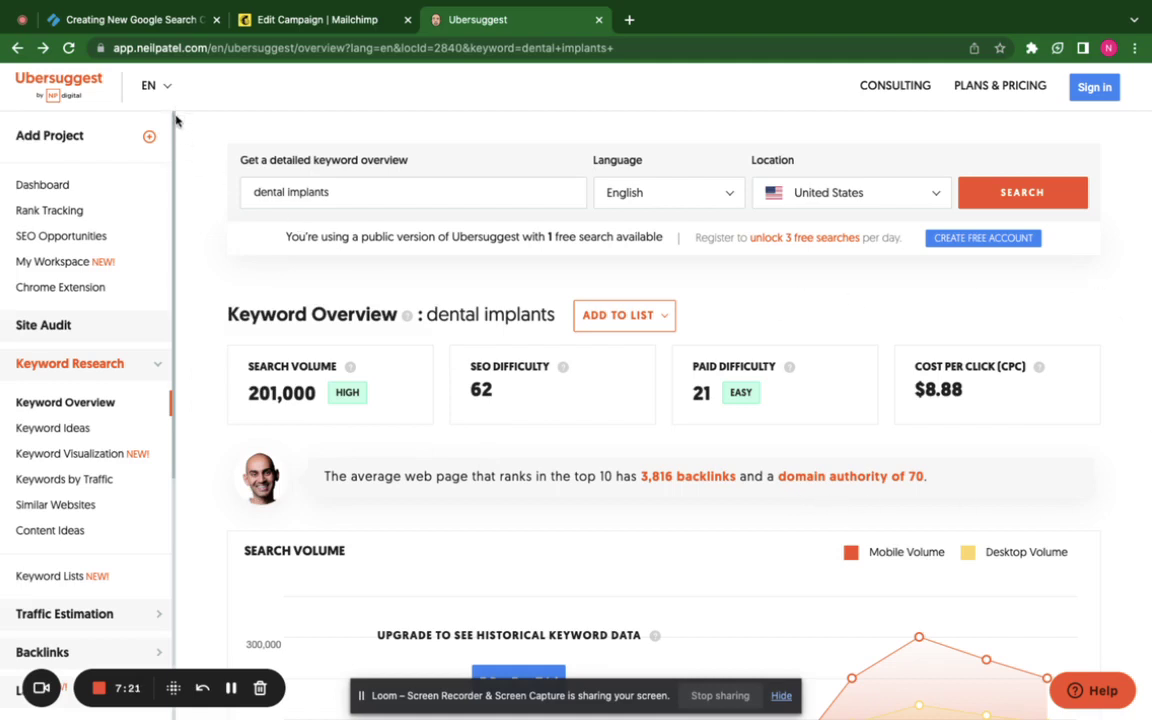
key("super+shift+4")
left_click_drag(176, 118, 1149, 437)
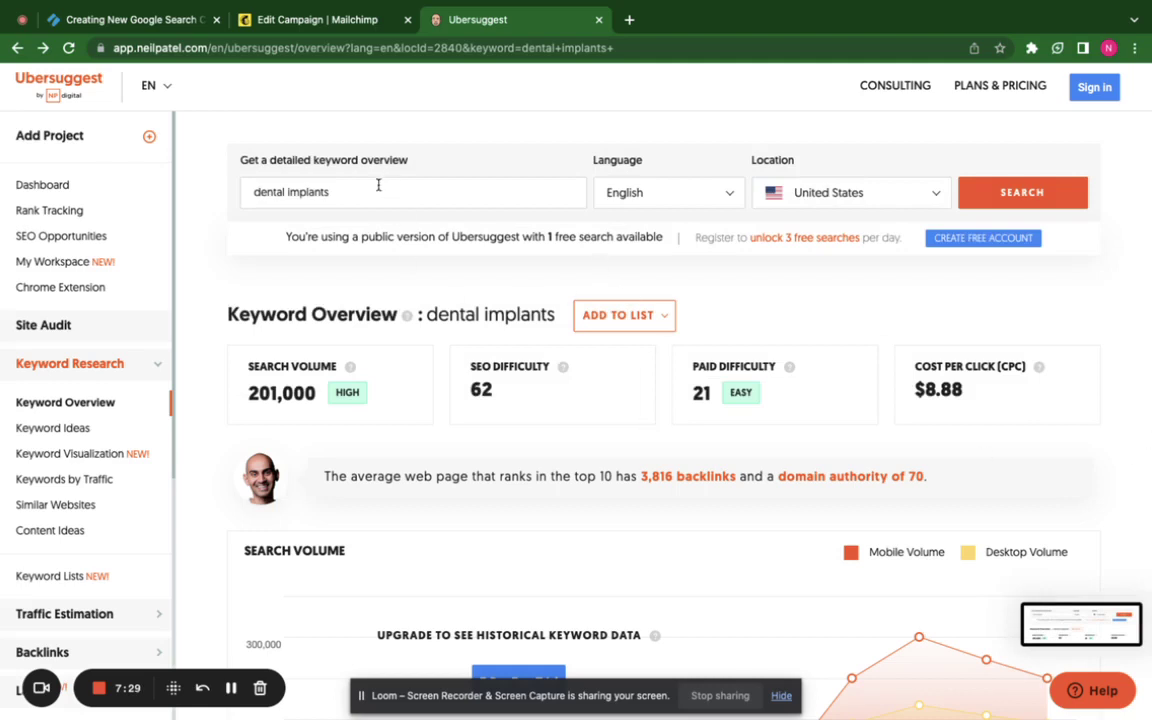
Replace the dental implants keyword with veneers and search for its keyword overview.
left_click_drag(379, 191, 250, 191)
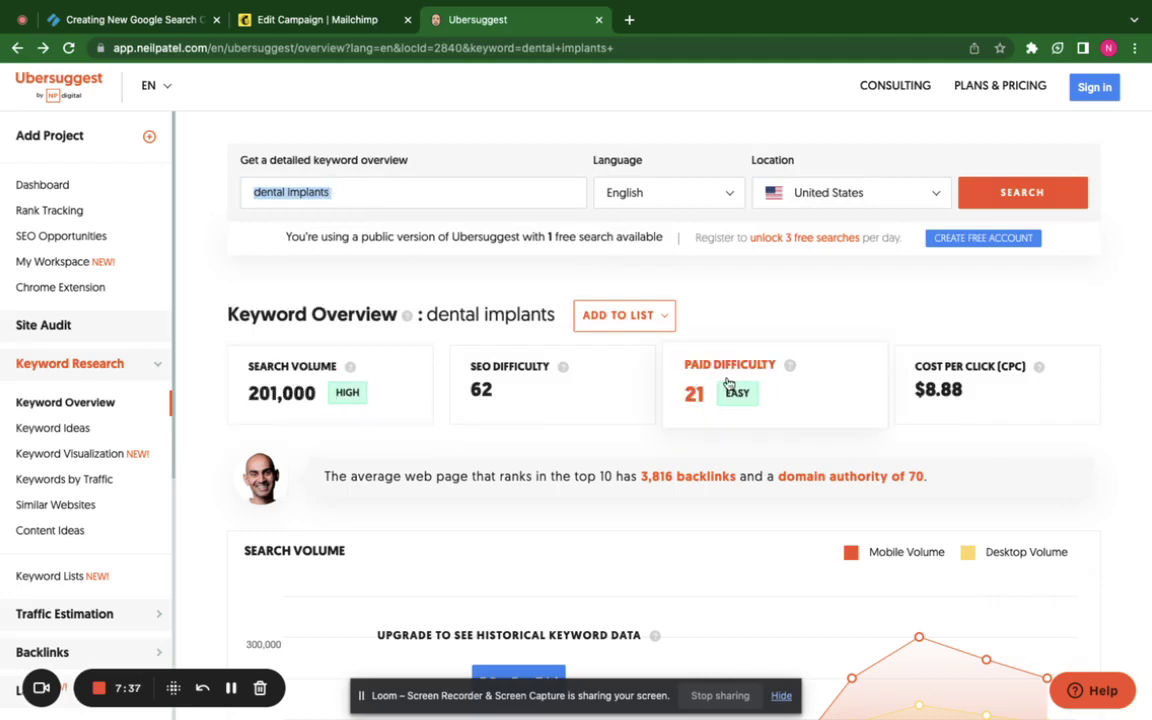
left_click_drag(347, 192, 242, 196)
key("BackSpace")
type("veneers")
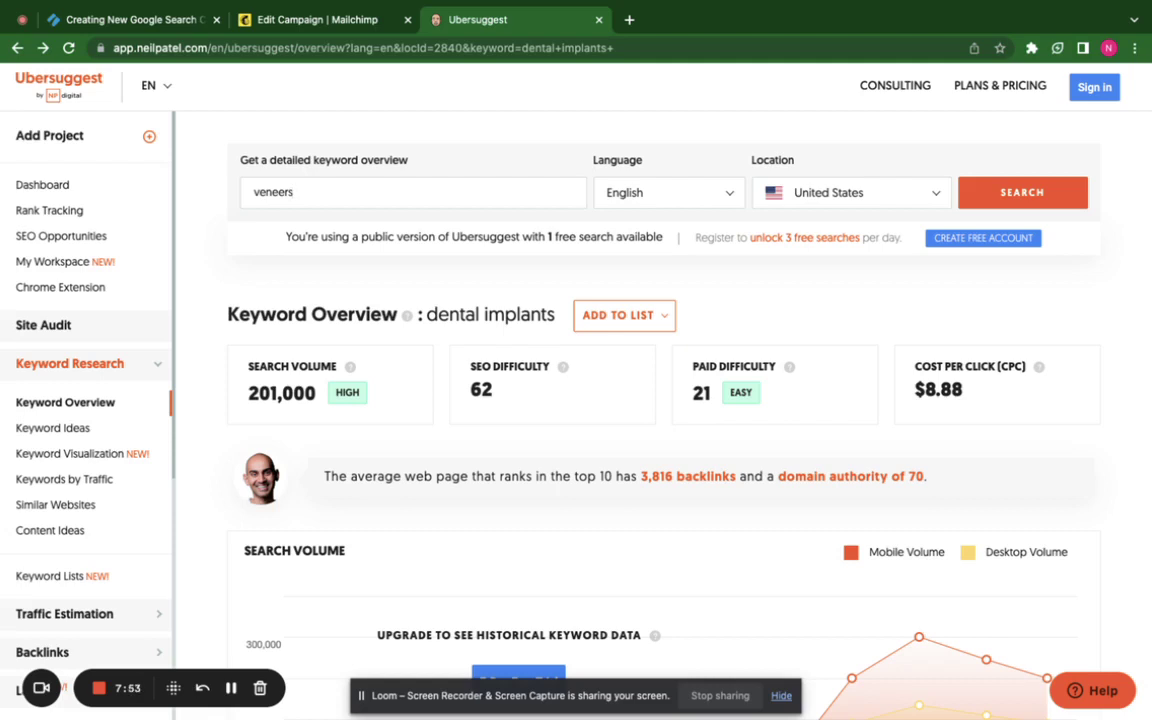
key("Return")
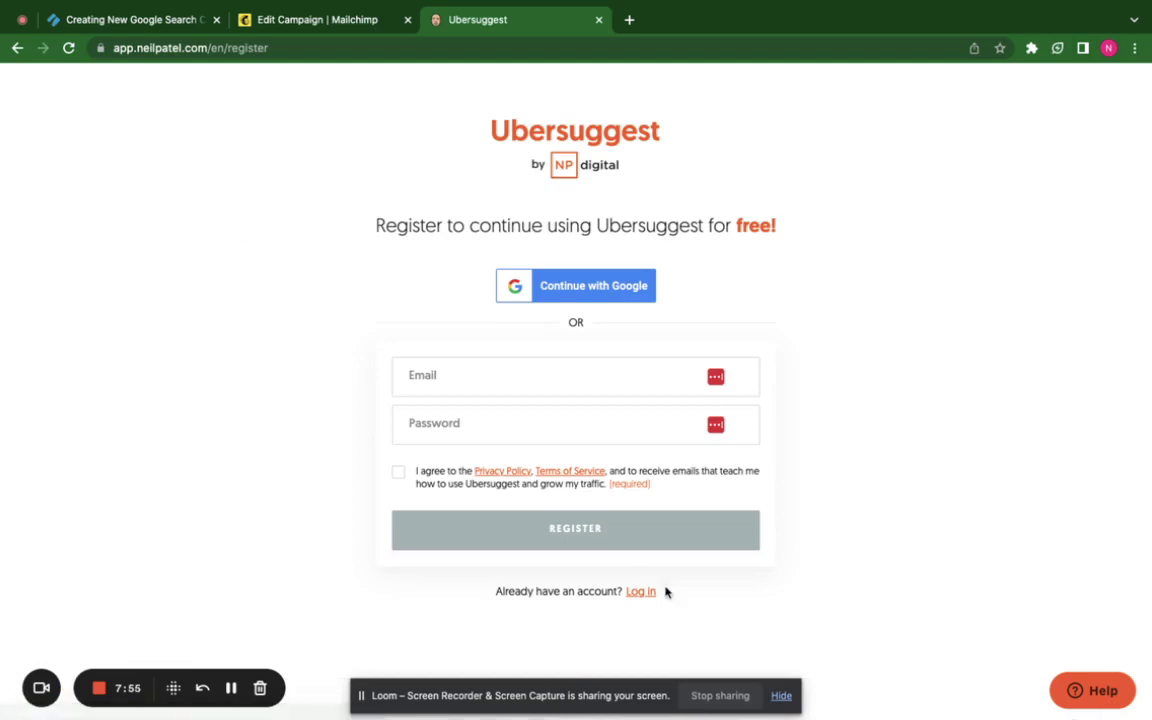
Continue past the registration page with an existing Google account to load the veneers keyword overview.
left_click(593, 285)
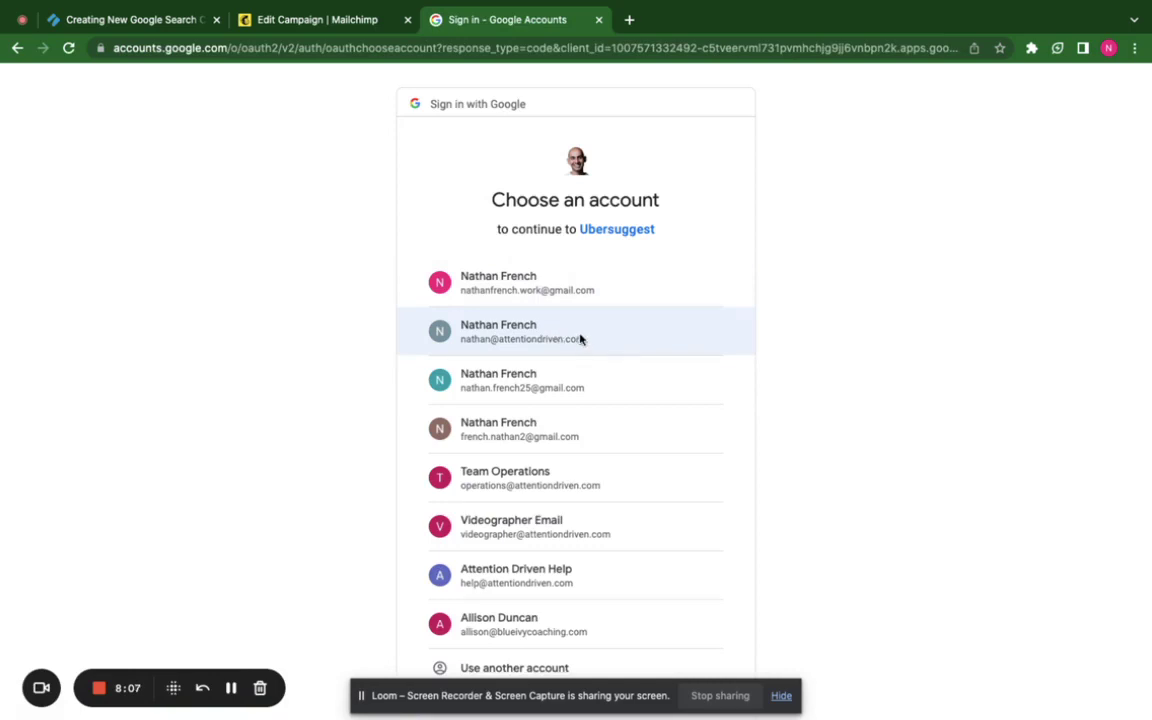
left_click(580, 336)
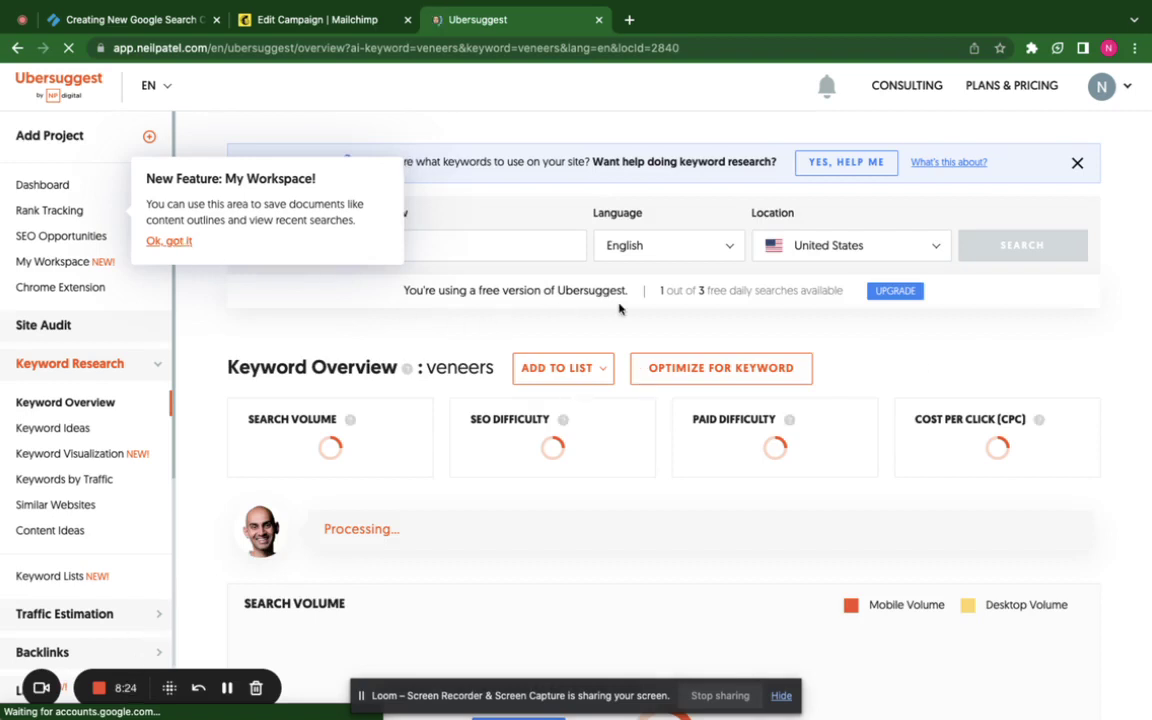
scroll(922, 367, "down", 1)
scroll(920, 367, "up", 1)
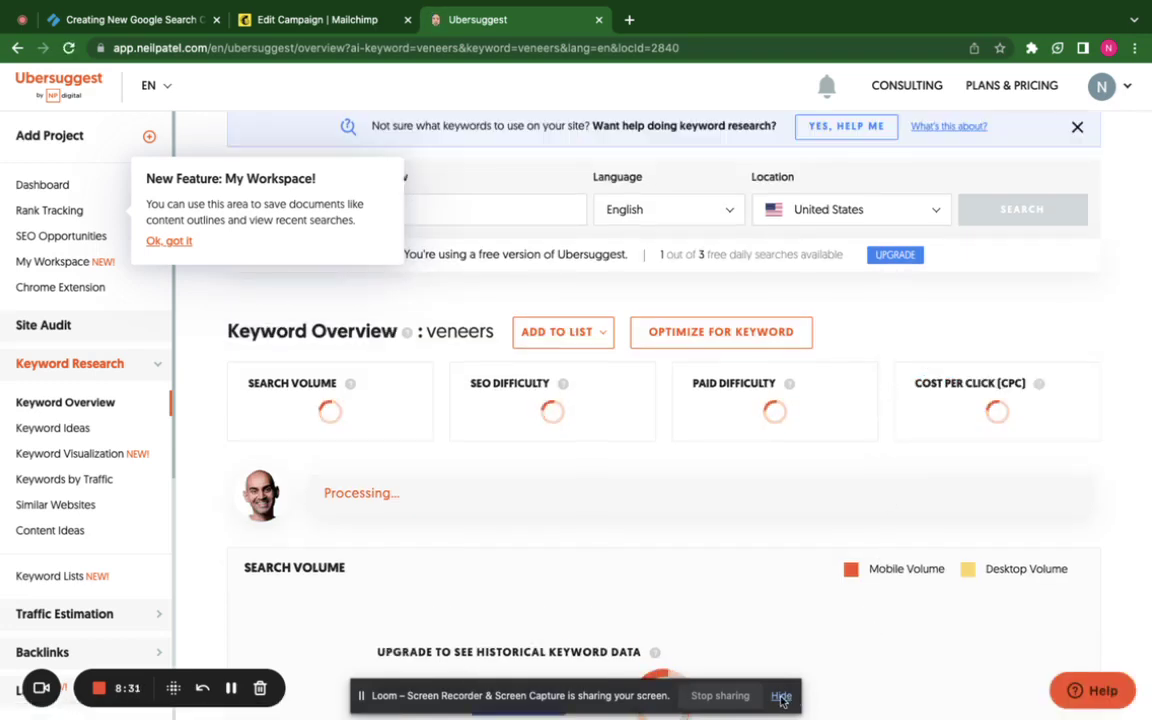
left_click(782, 696)
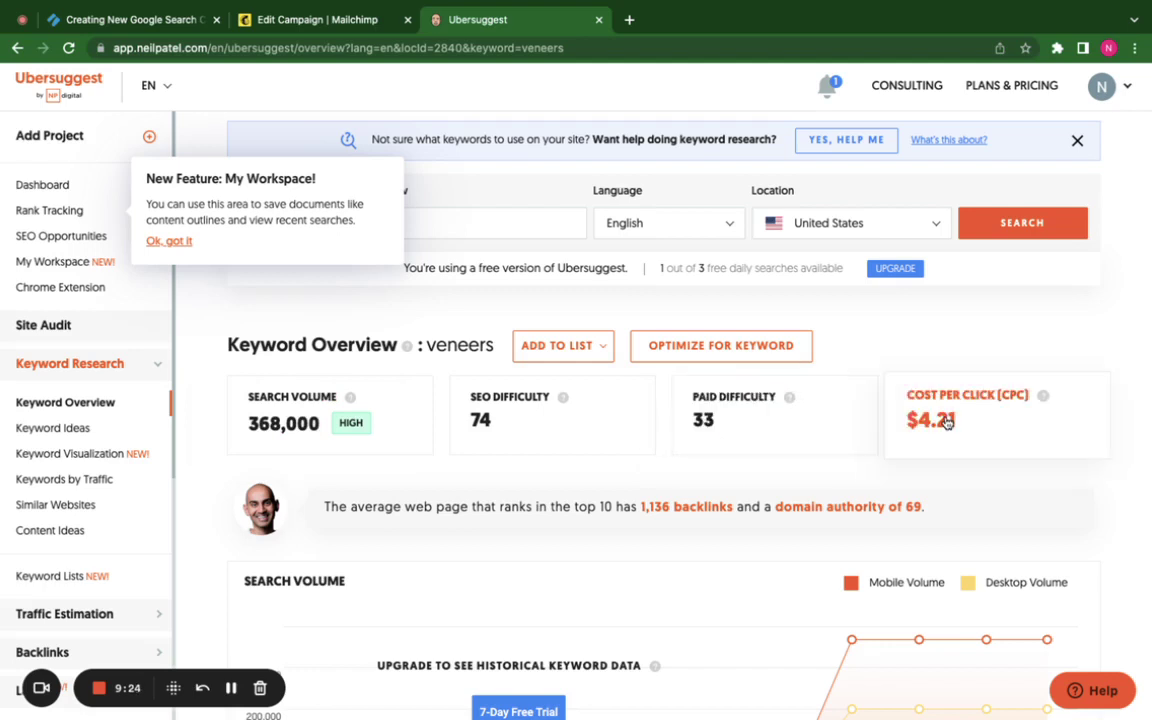
Take the browser out of full screen and view the annotated dental implants overview screenshot saved on the desktop.
mouse_move(47, 5)
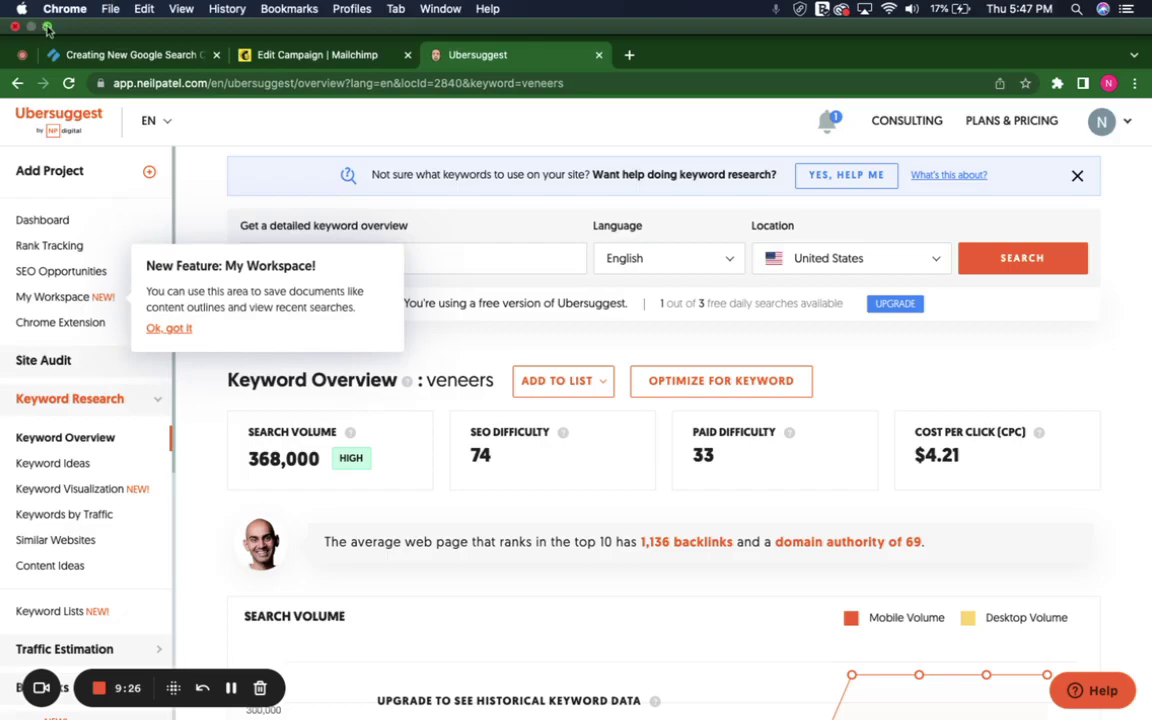
left_click(47, 27)
left_click_drag(880, 47, 604, 47)
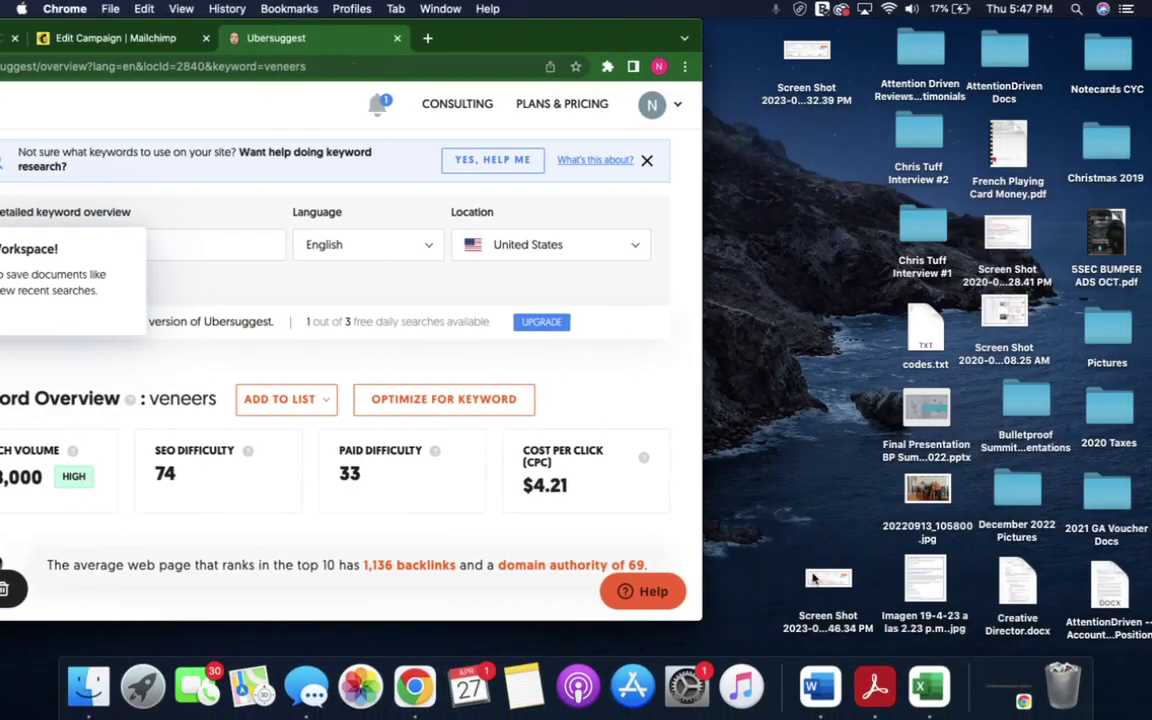
double_click(815, 578)
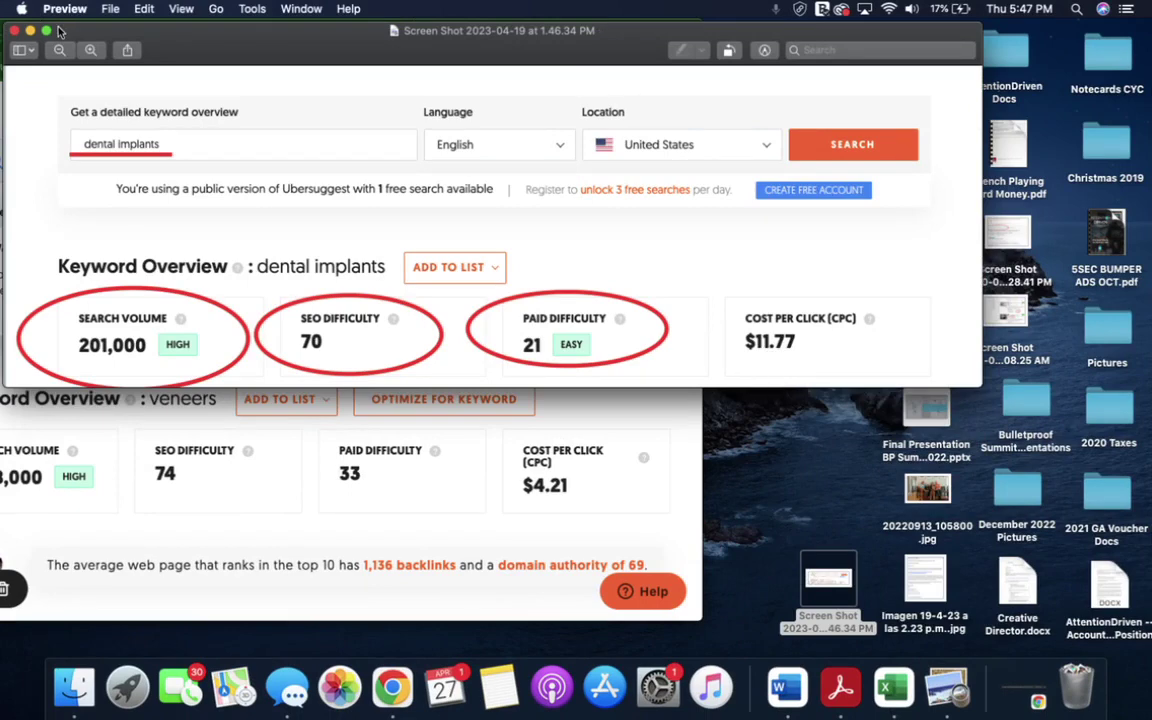
left_click(14, 32)
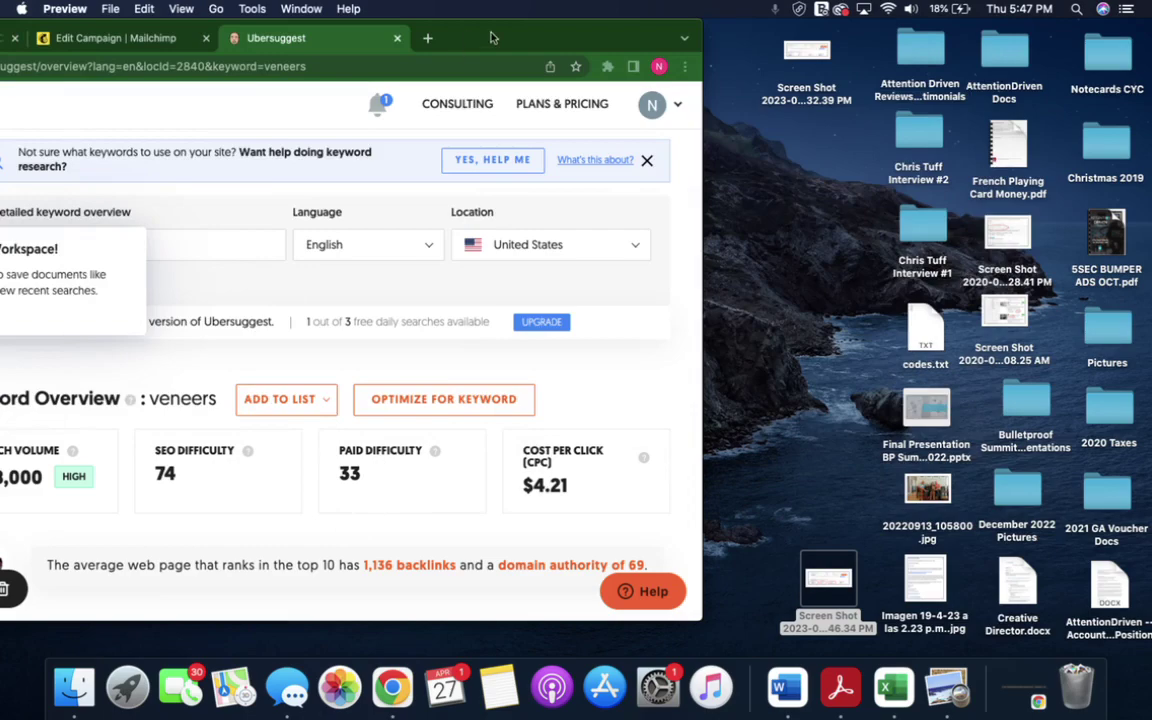
Bring the browser window fully back into view to examine the veneers keyword metrics.
left_click(380, 462)
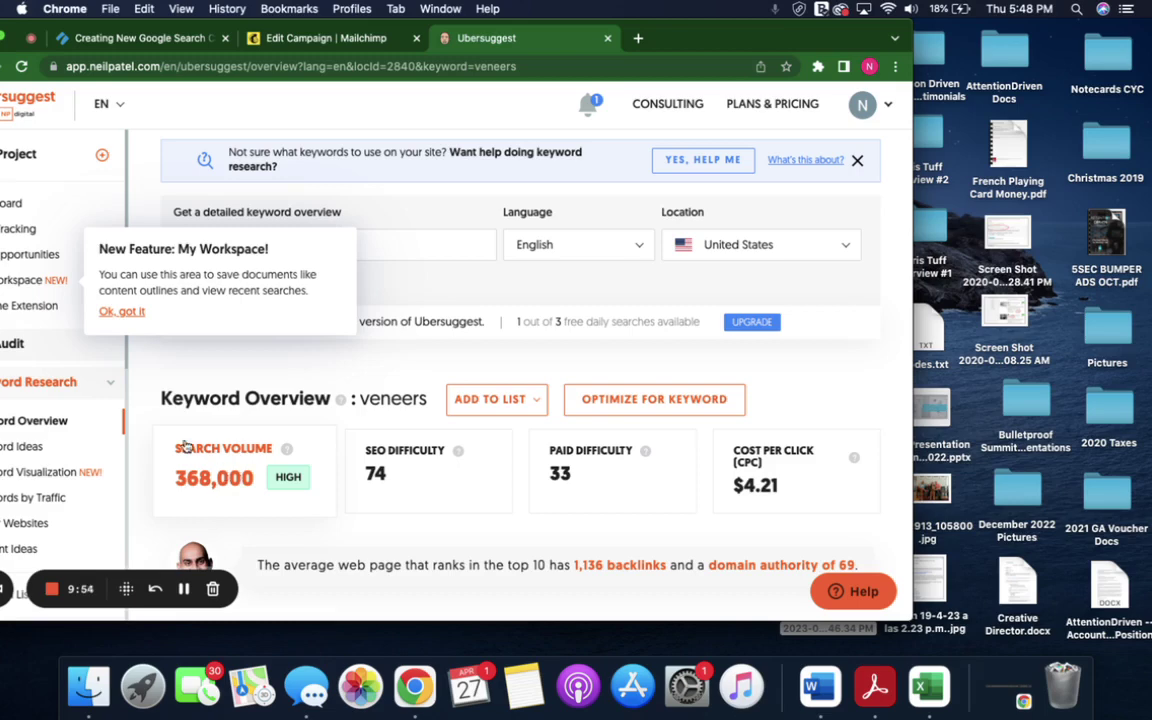
left_click_drag(700, 39, 766, 45)
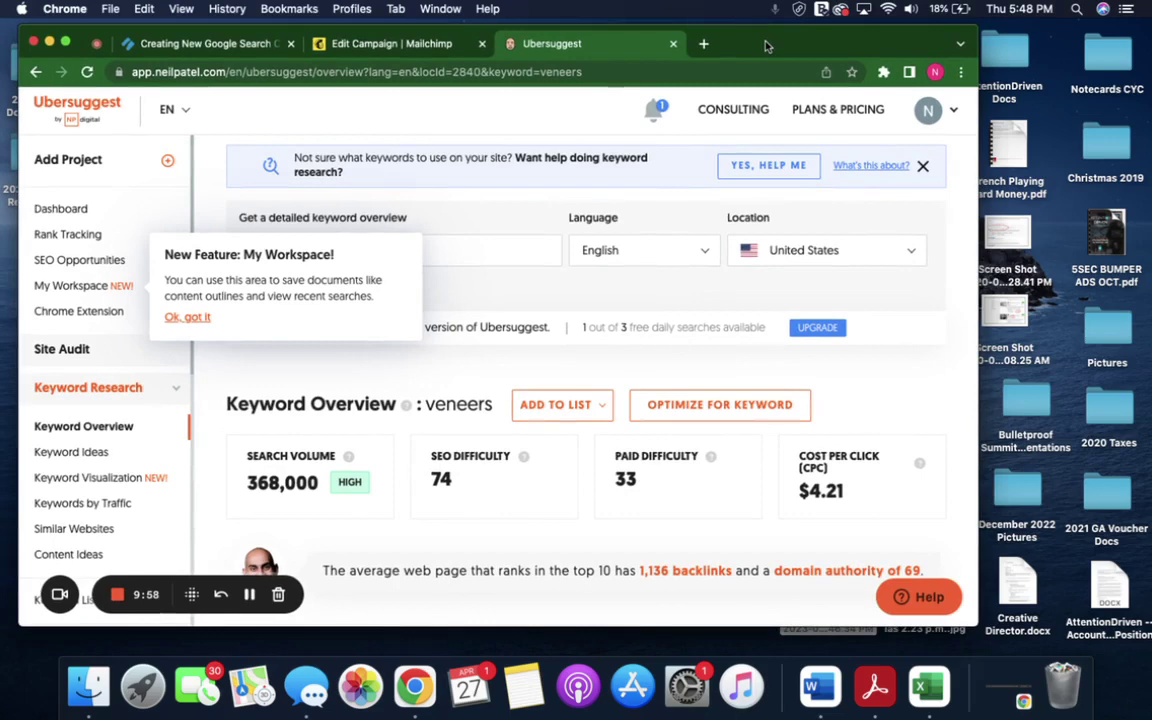